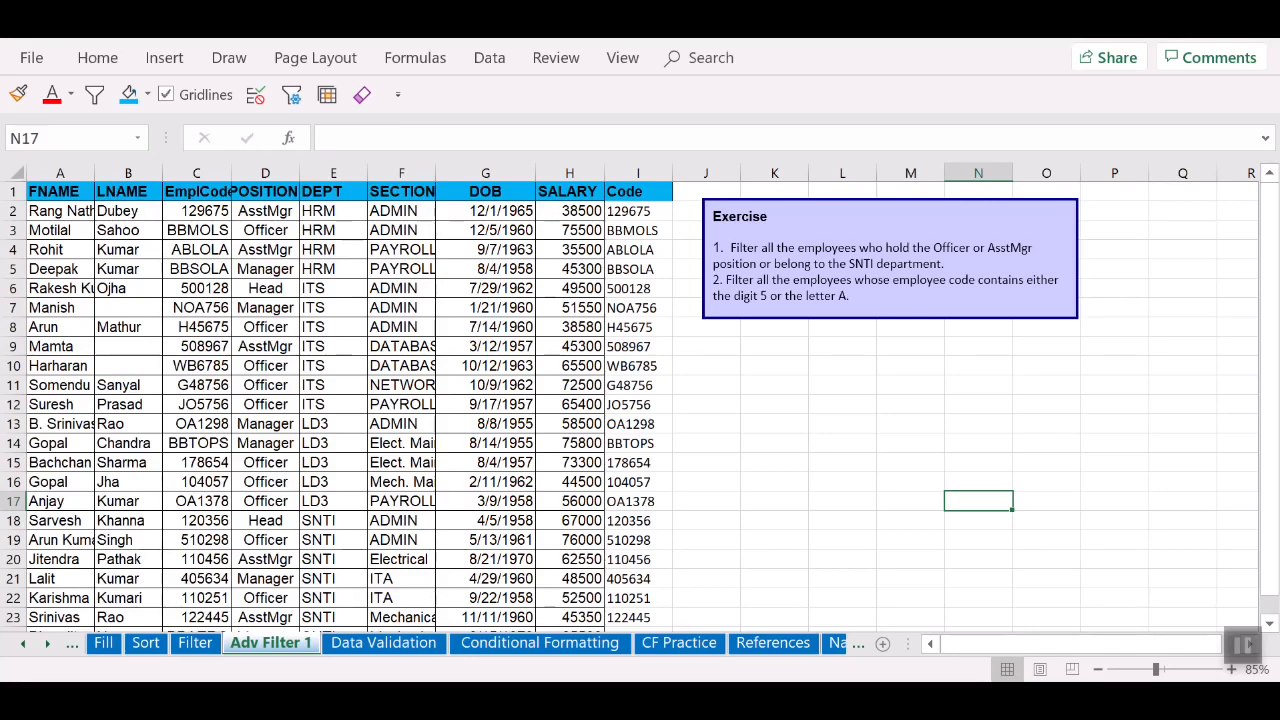
Step: Copy the employee table headers A1:I1 to K9
drag(60, 191, 638, 191)
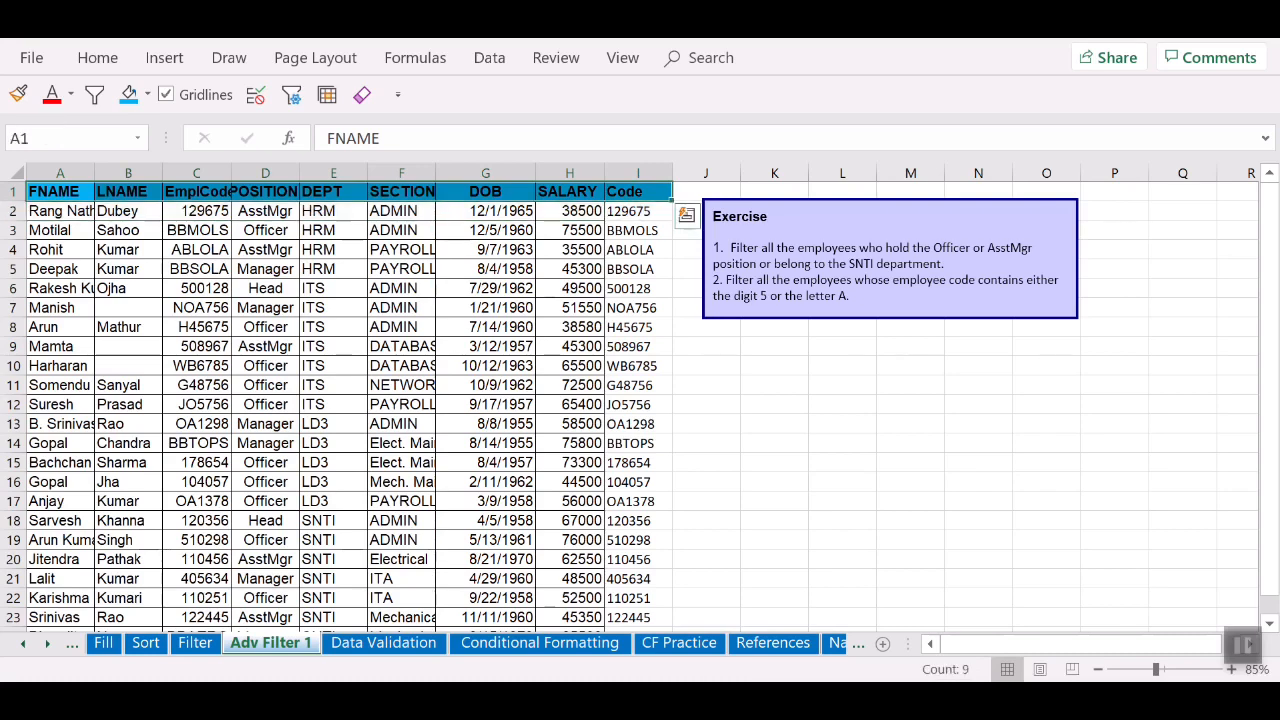
key(ctrl+c)
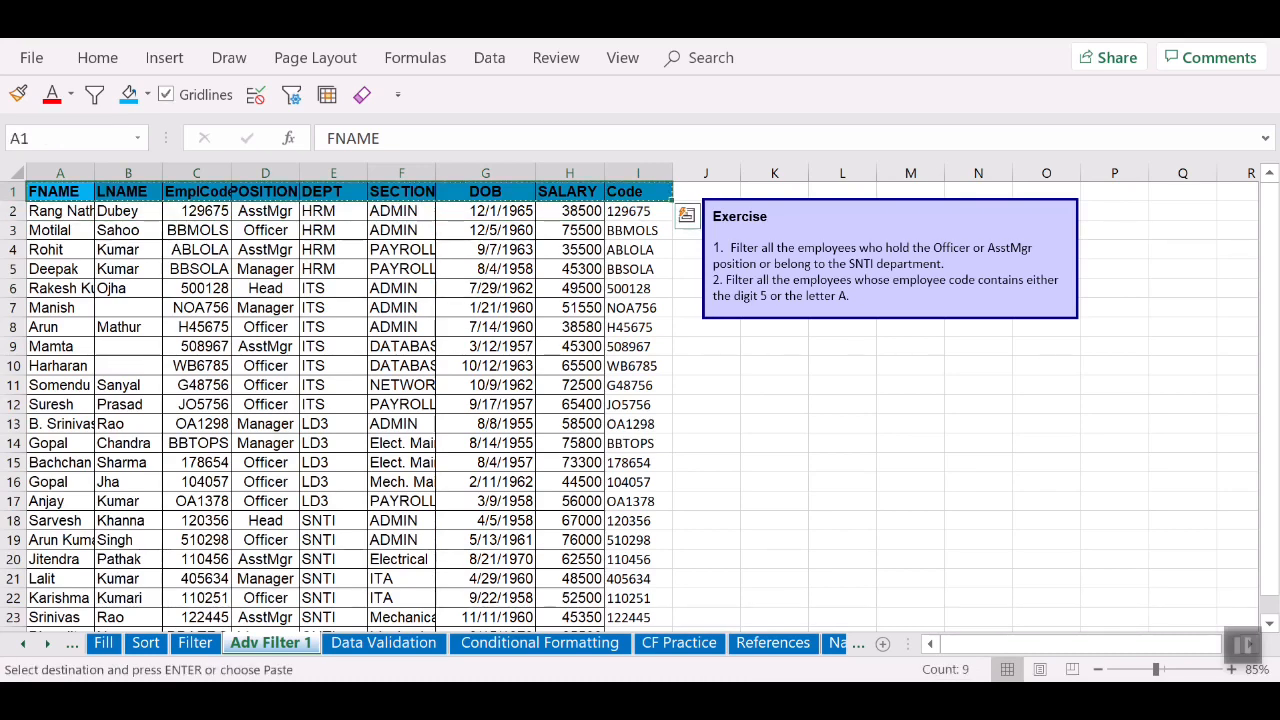
click(774, 346)
key(ctrl+v)
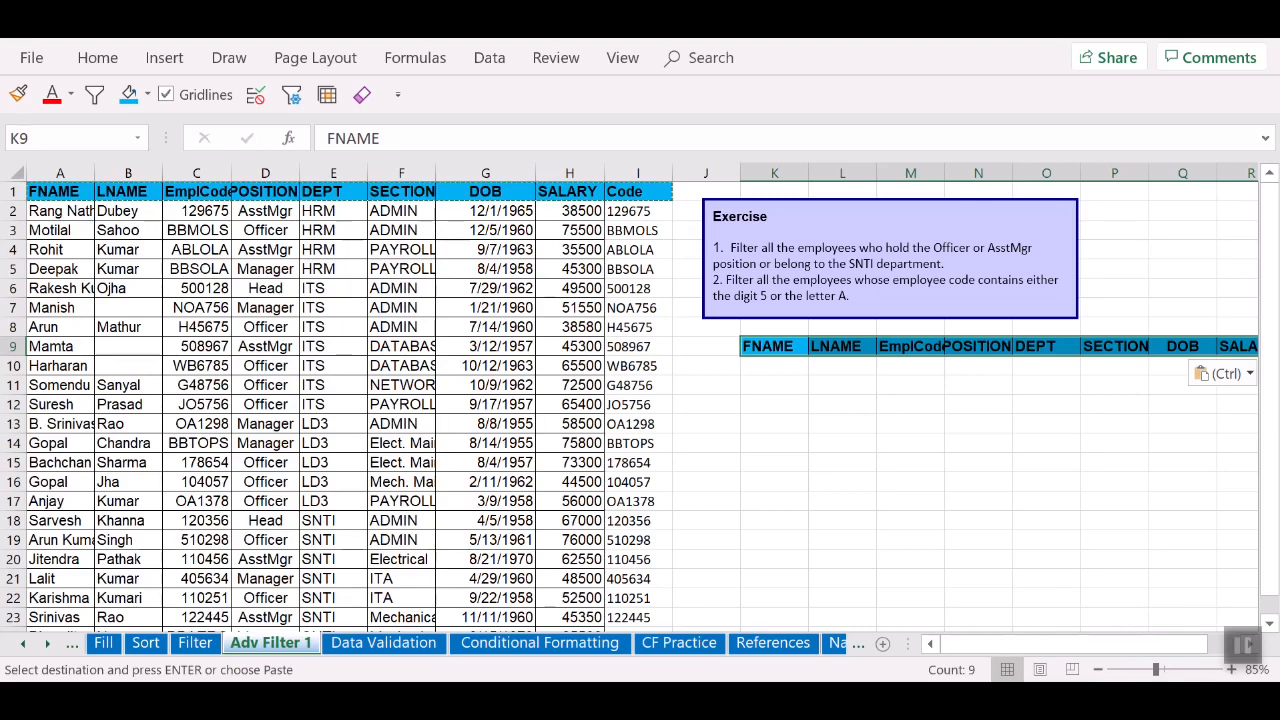
Step: Put Officer in N10 and AsstMgr in N11 under the POSITION criteria header
click(265, 211)
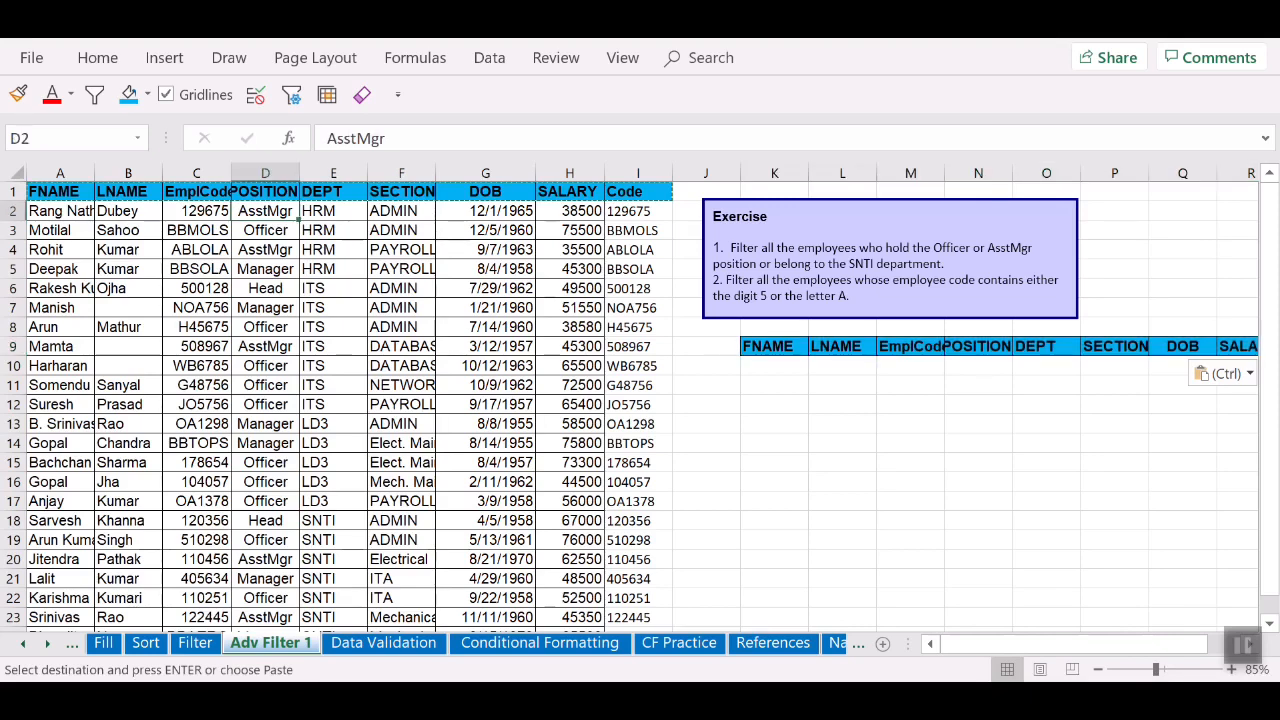
click(265, 230)
key(ctrl+c)
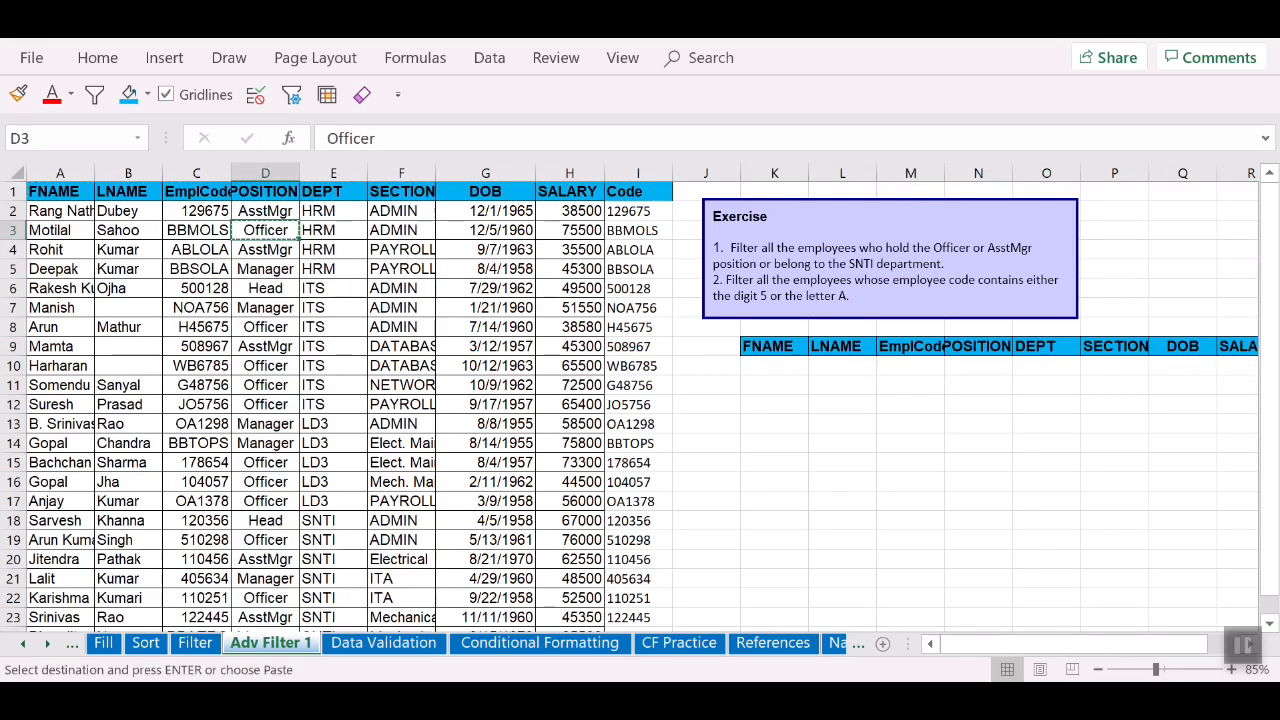
click(978, 366)
key(ctrl+v)
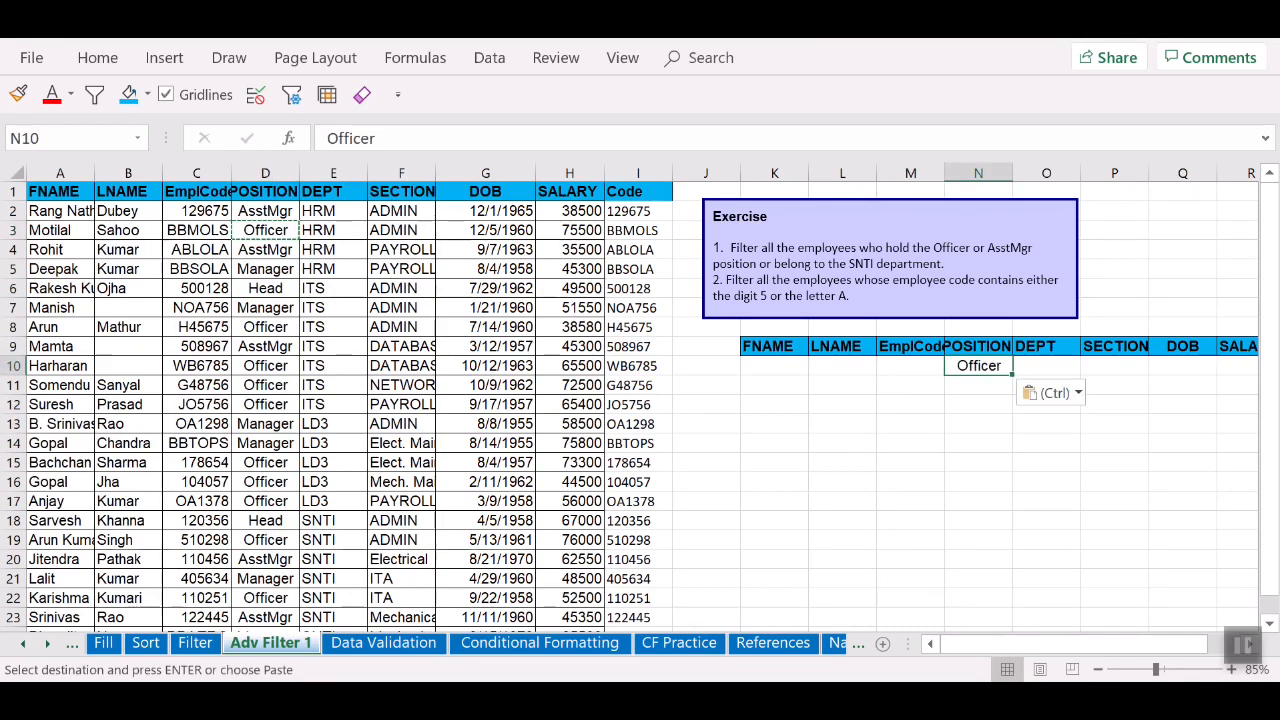
click(265, 211)
key(ctrl+c)
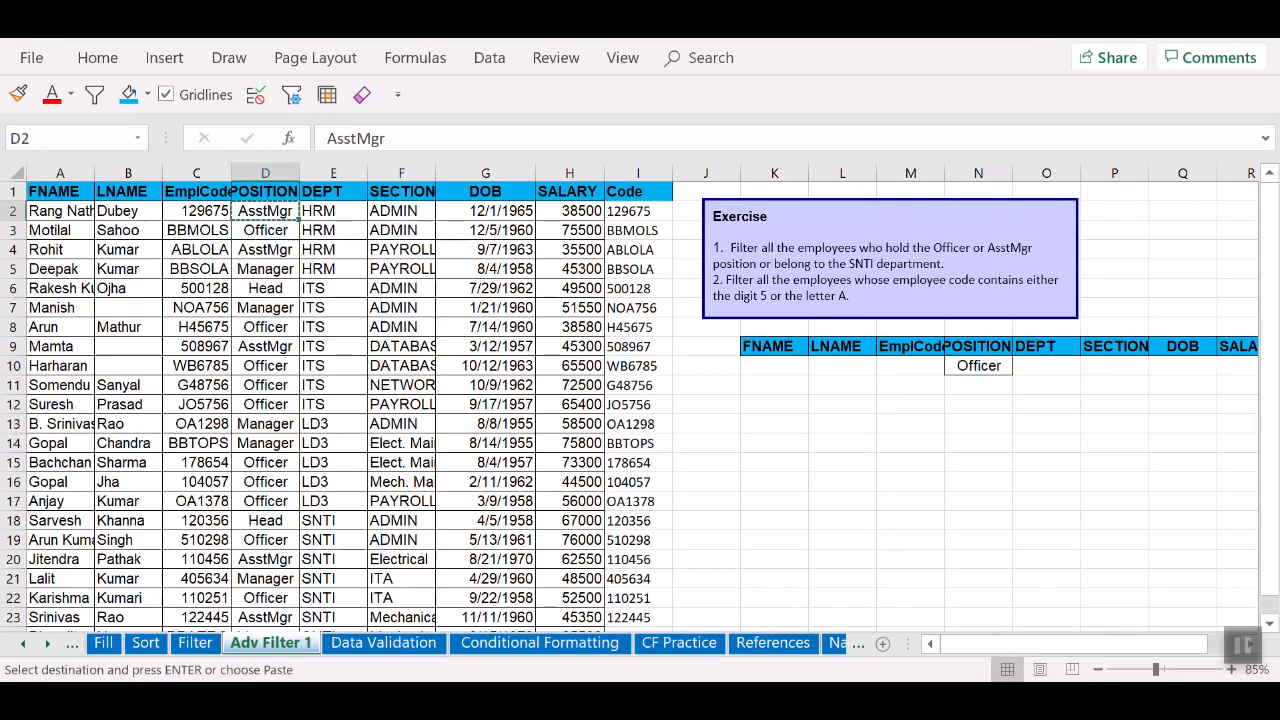
click(978, 385)
key(ctrl+v)
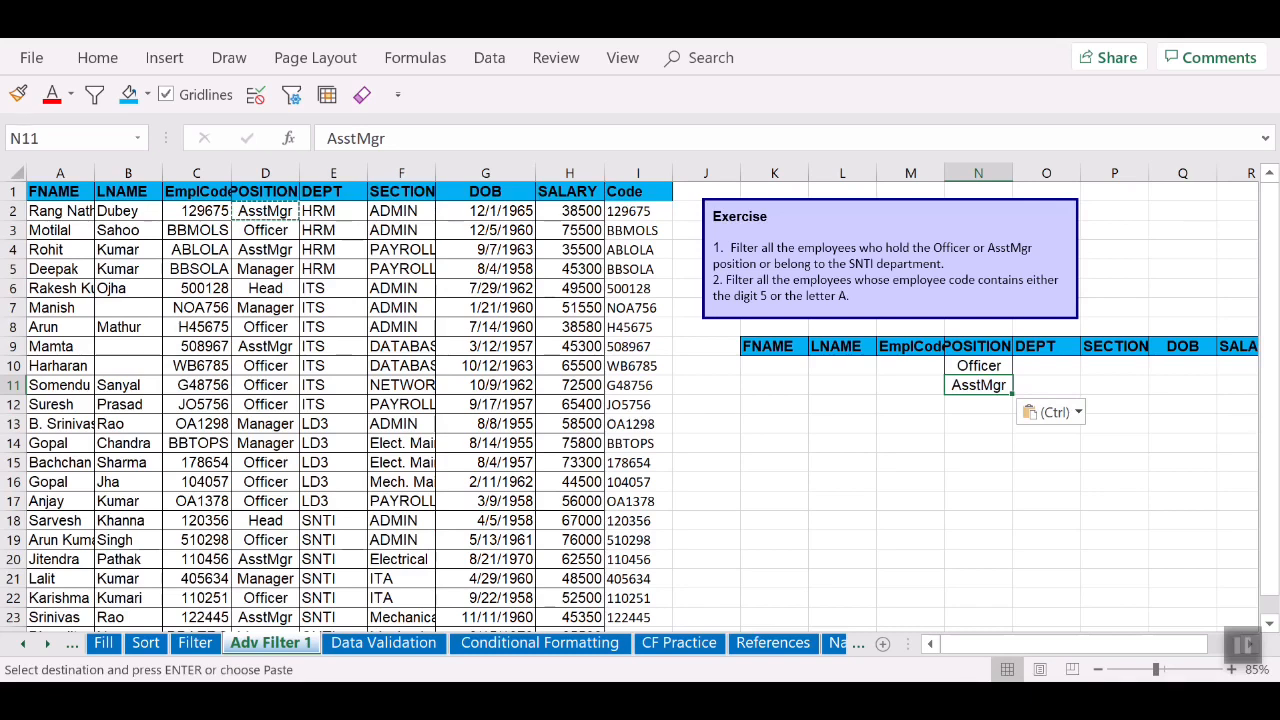
Step: Add SNTI under DEPT in O12 on its own row and review the three criteria
click(333, 521)
key(ctrl+c)
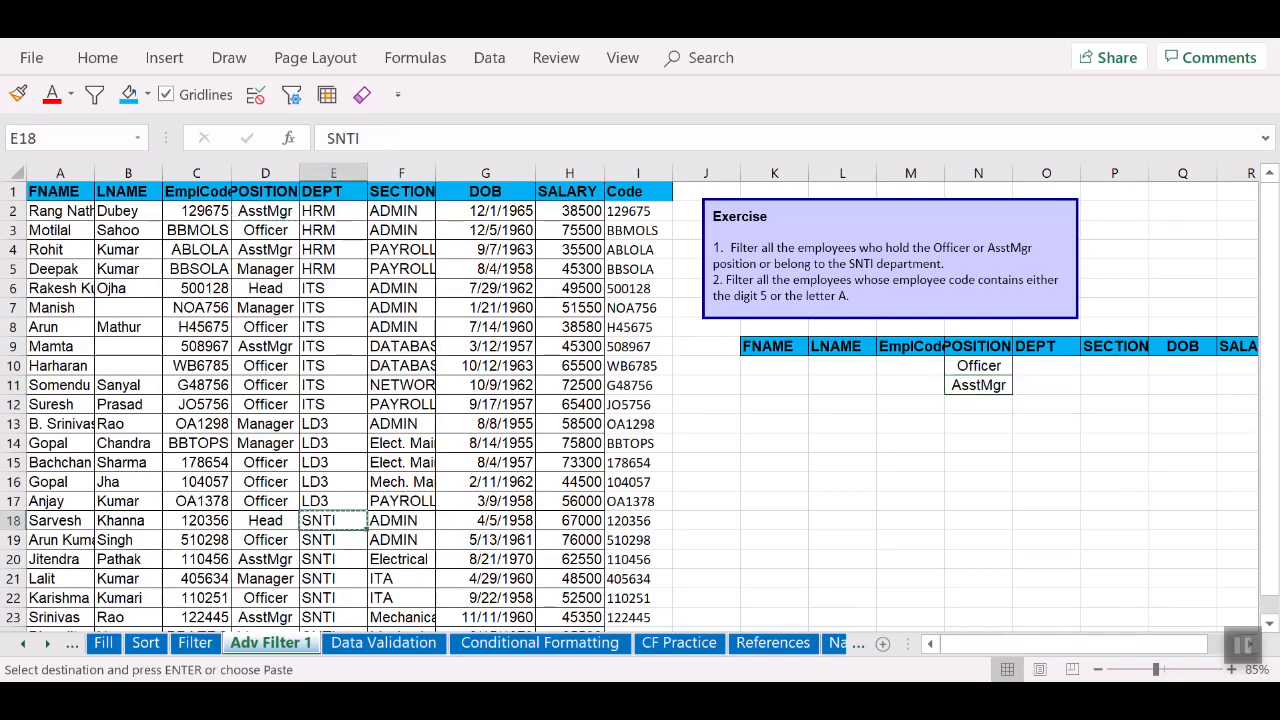
click(1046, 405)
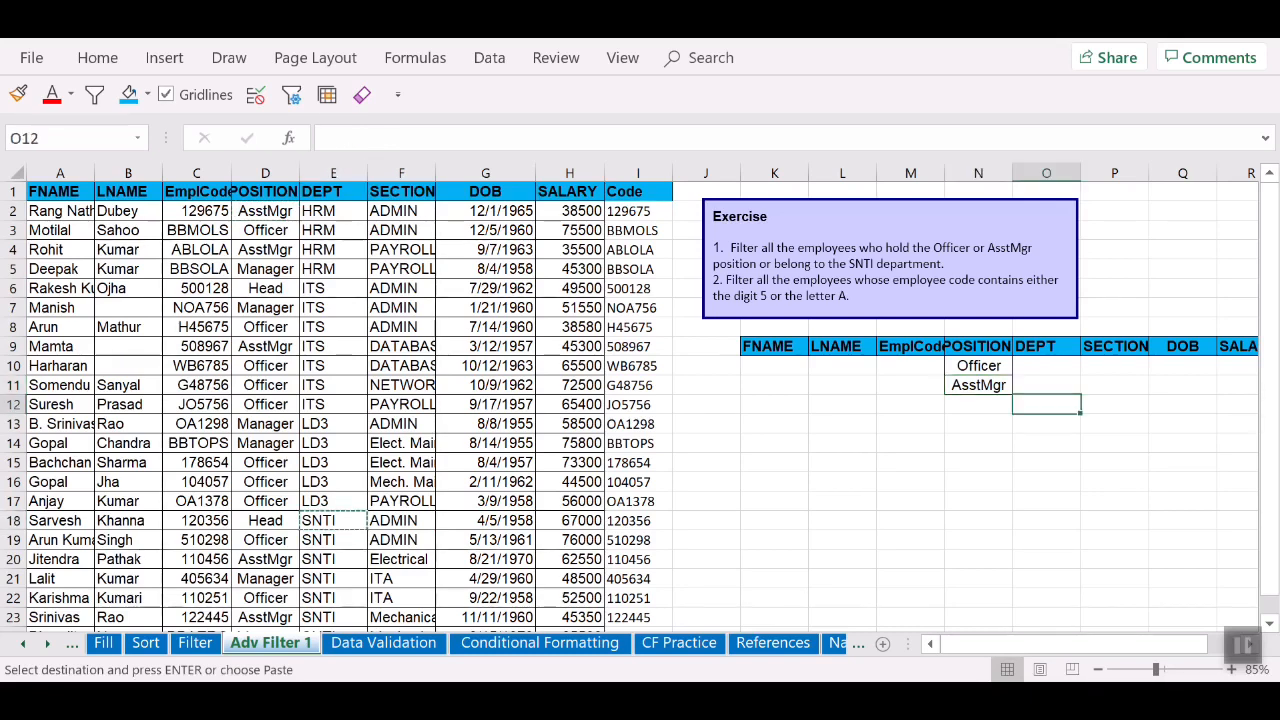
key(ctrl+v)
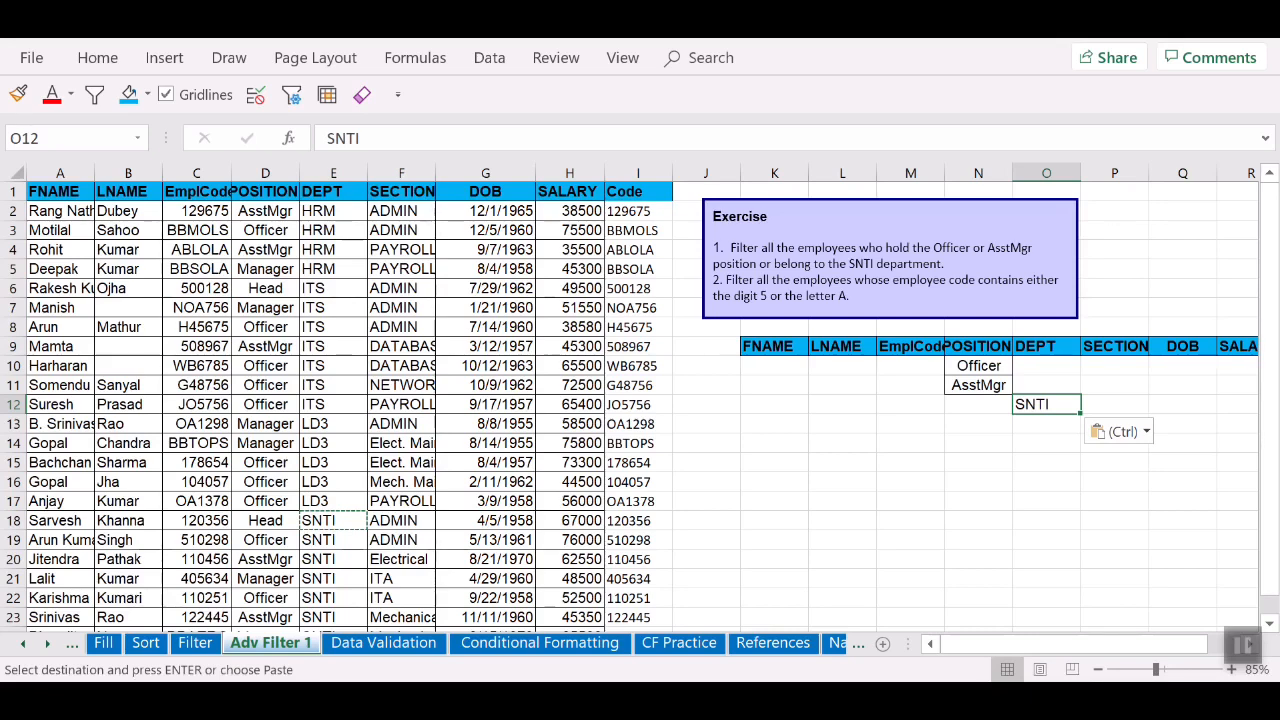
click(978, 366)
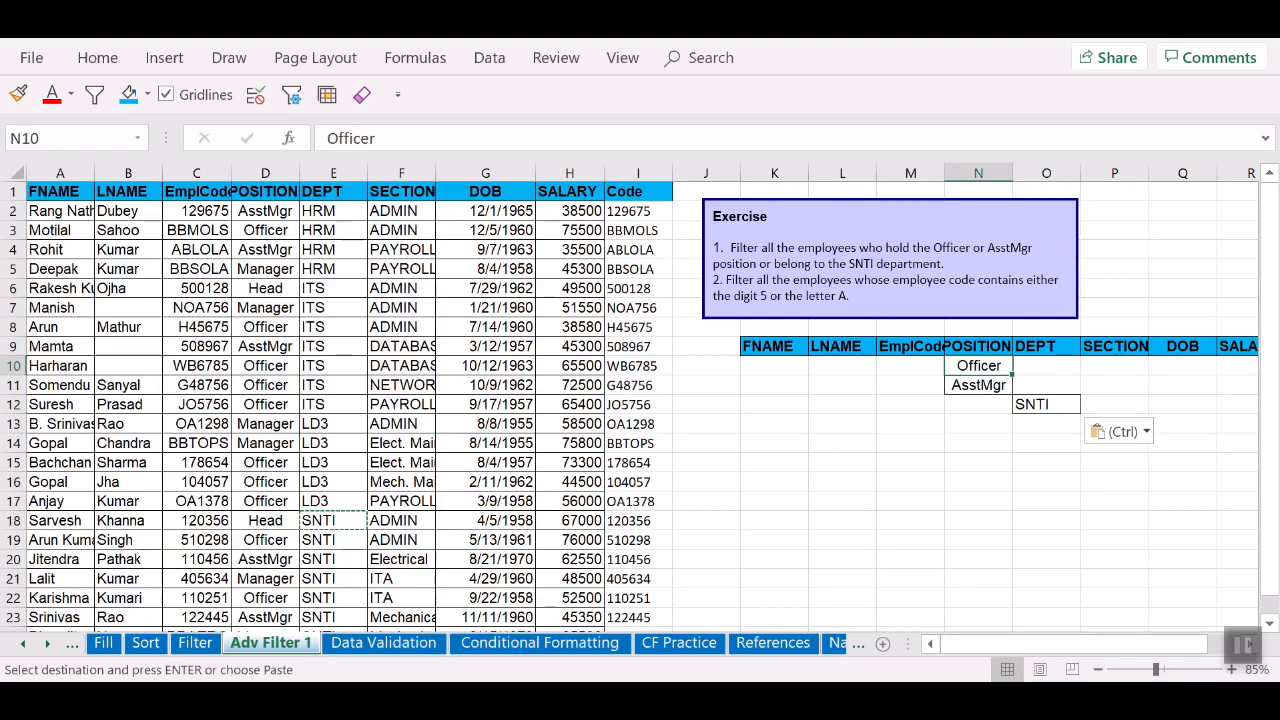
click(978, 385)
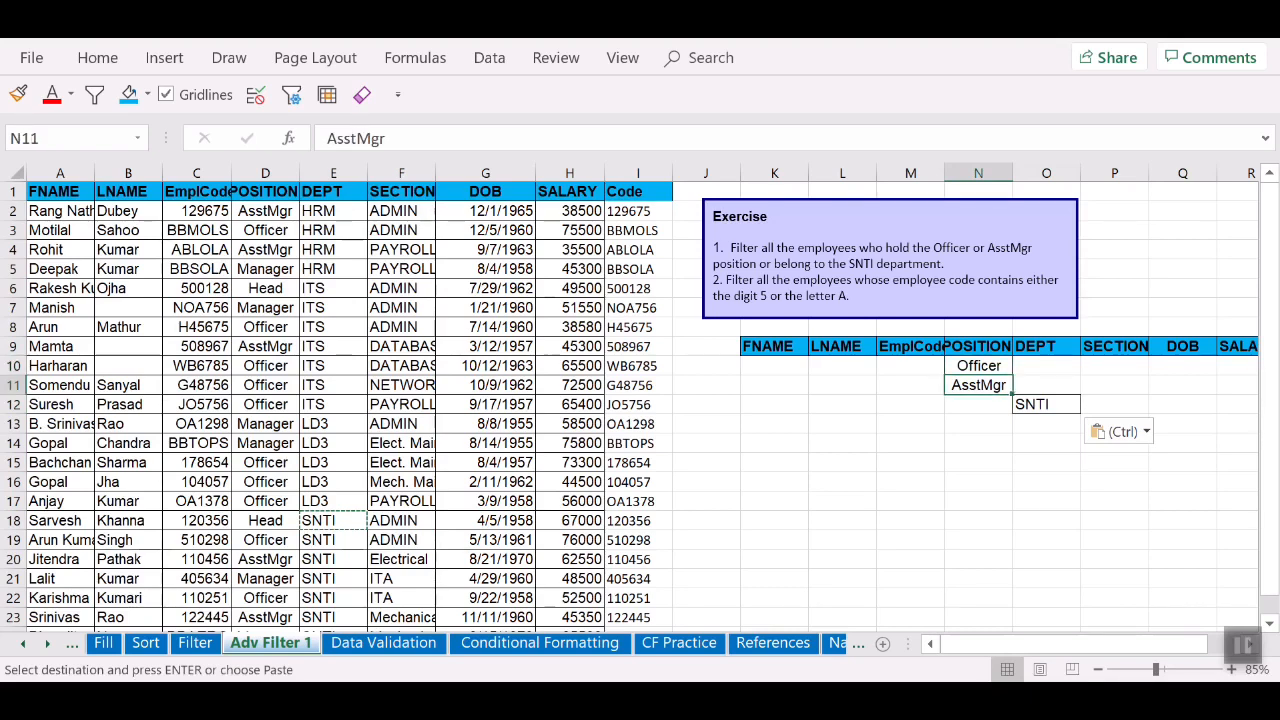
click(1046, 405)
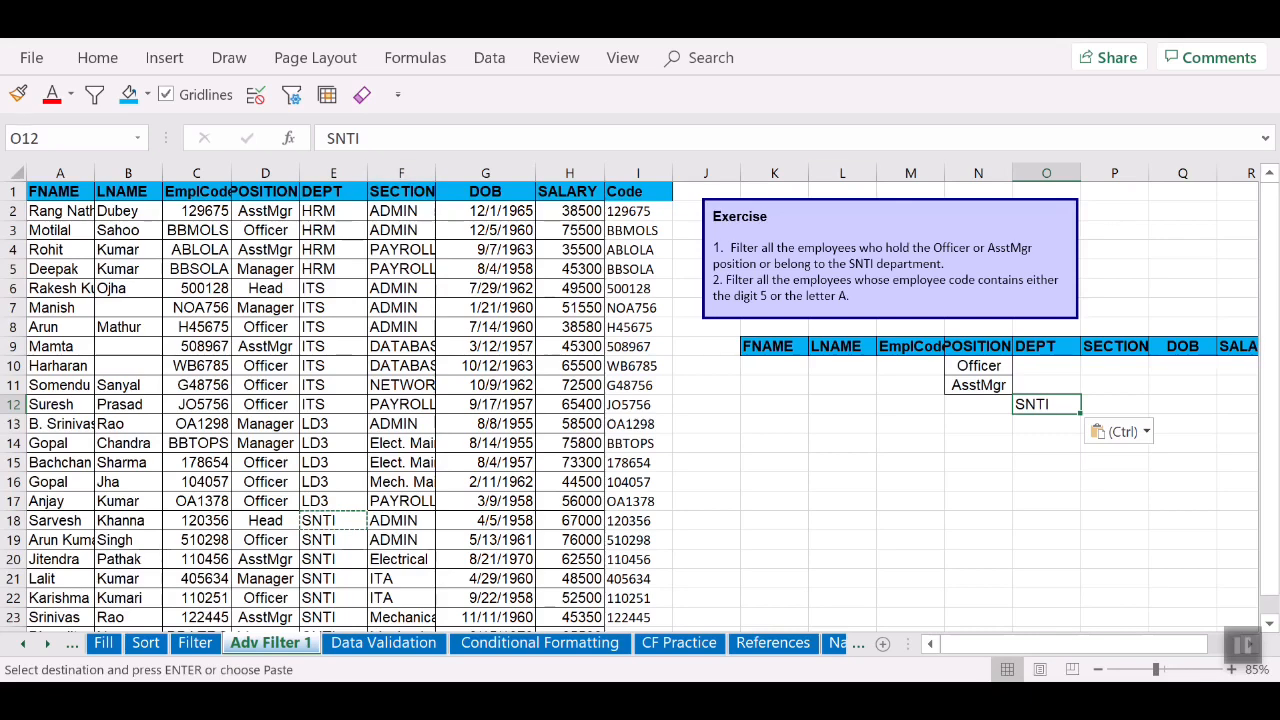
click(401, 211)
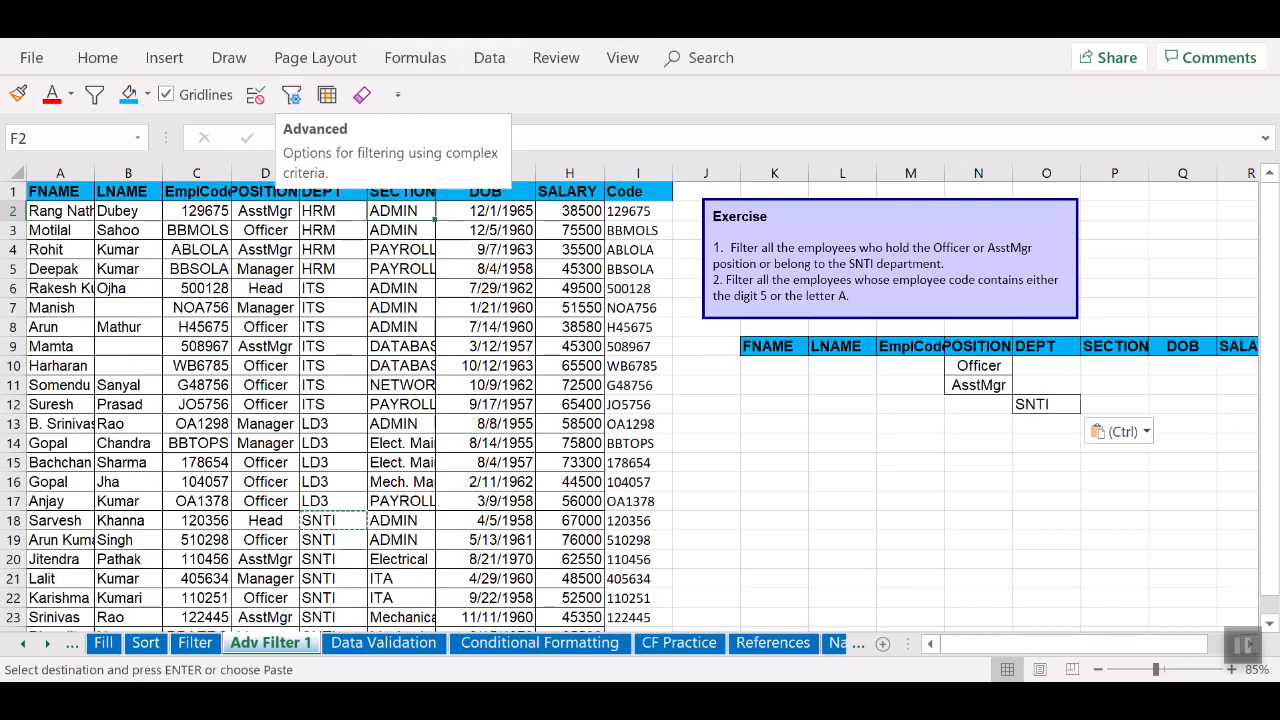
Step: Set up Advanced Filter to copy to another location, with list range A1:I24
click(489, 57)
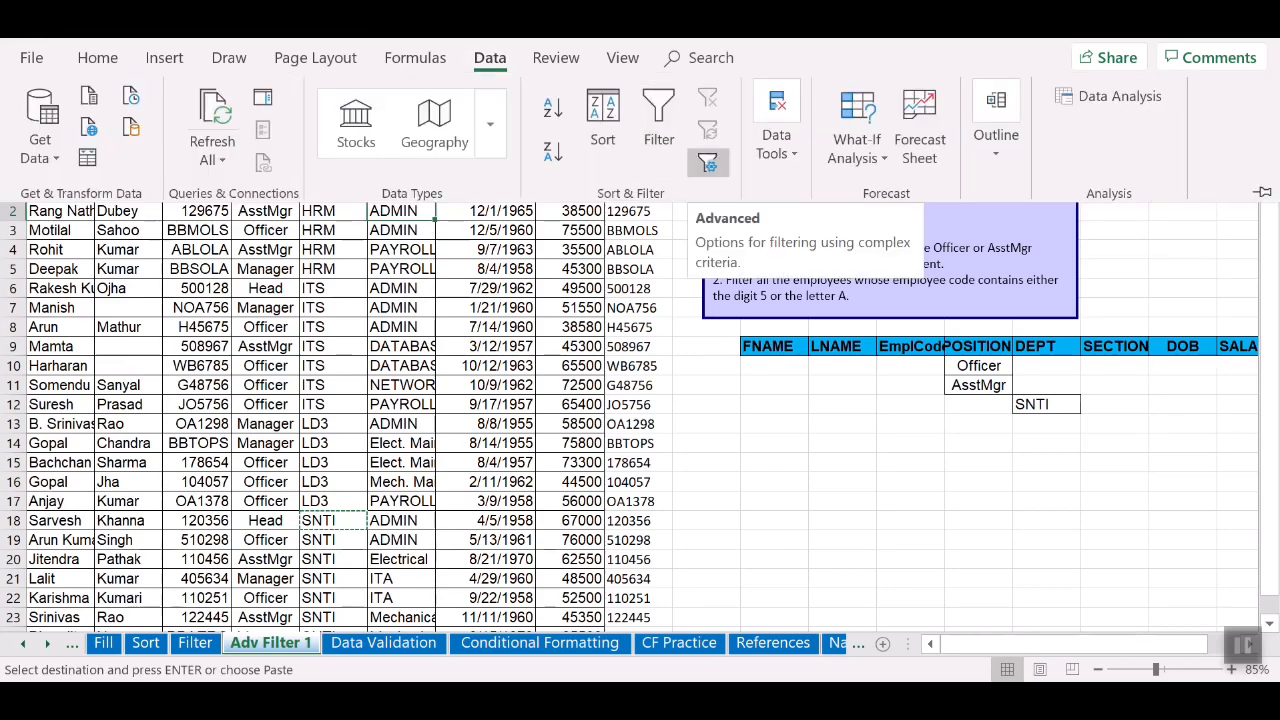
click(707, 163)
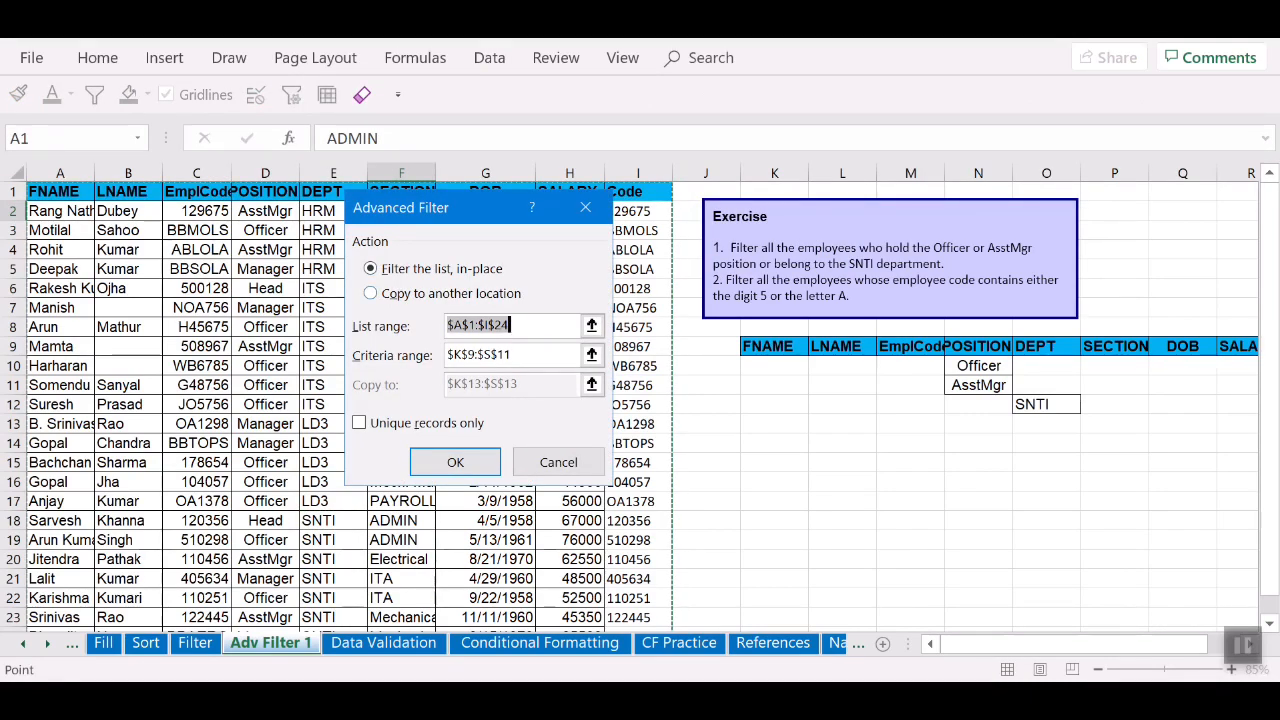
click(371, 293)
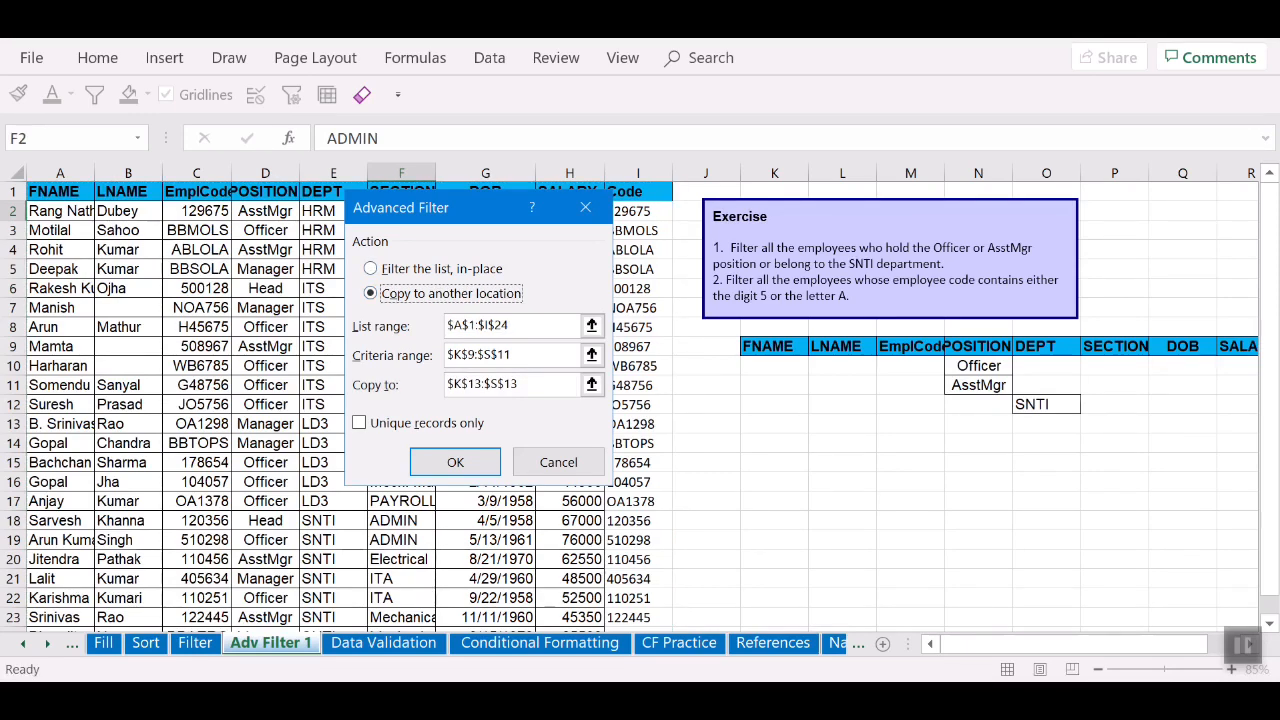
drag(484, 200, 484, 305)
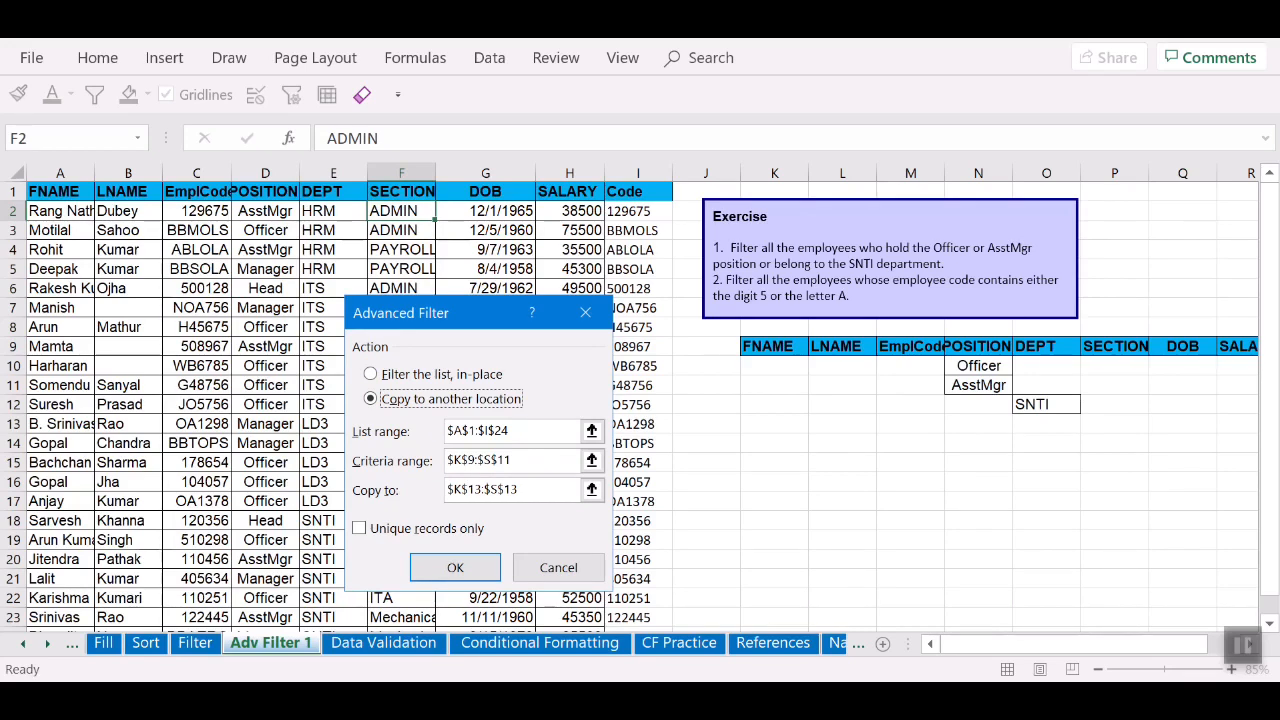
click(591, 430)
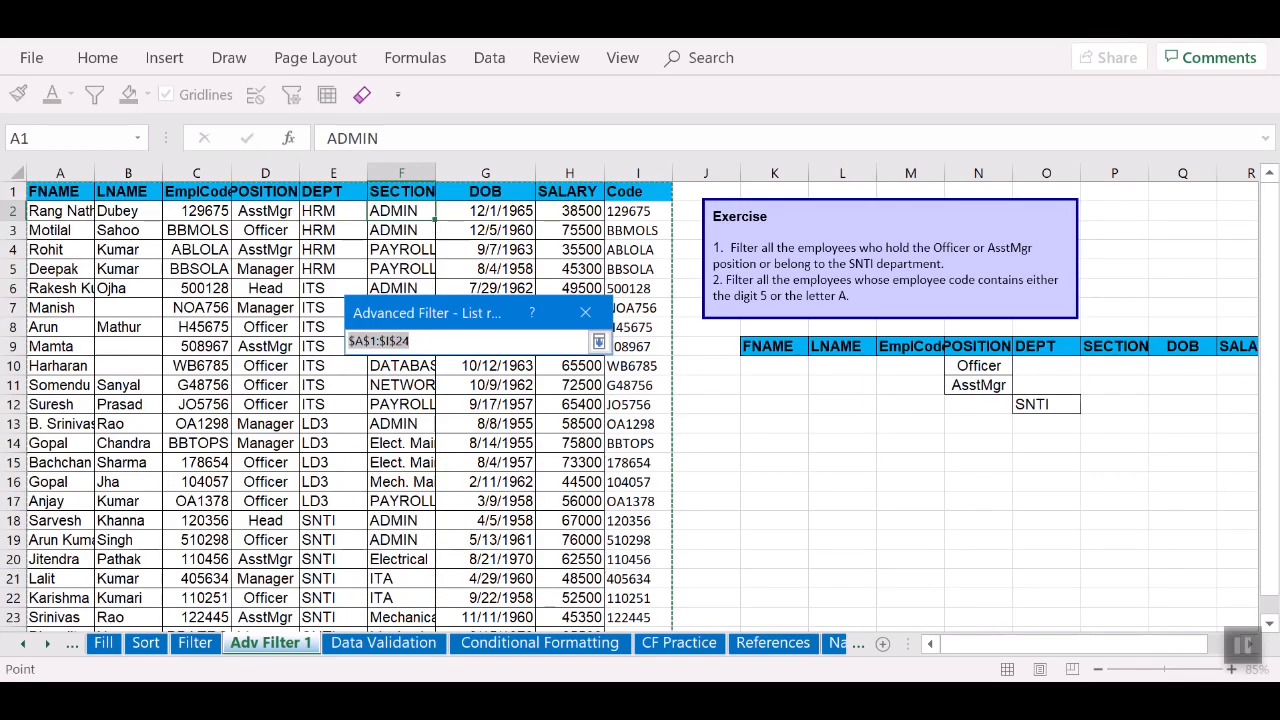
click(60, 192)
key(ctrl+shift+Down)
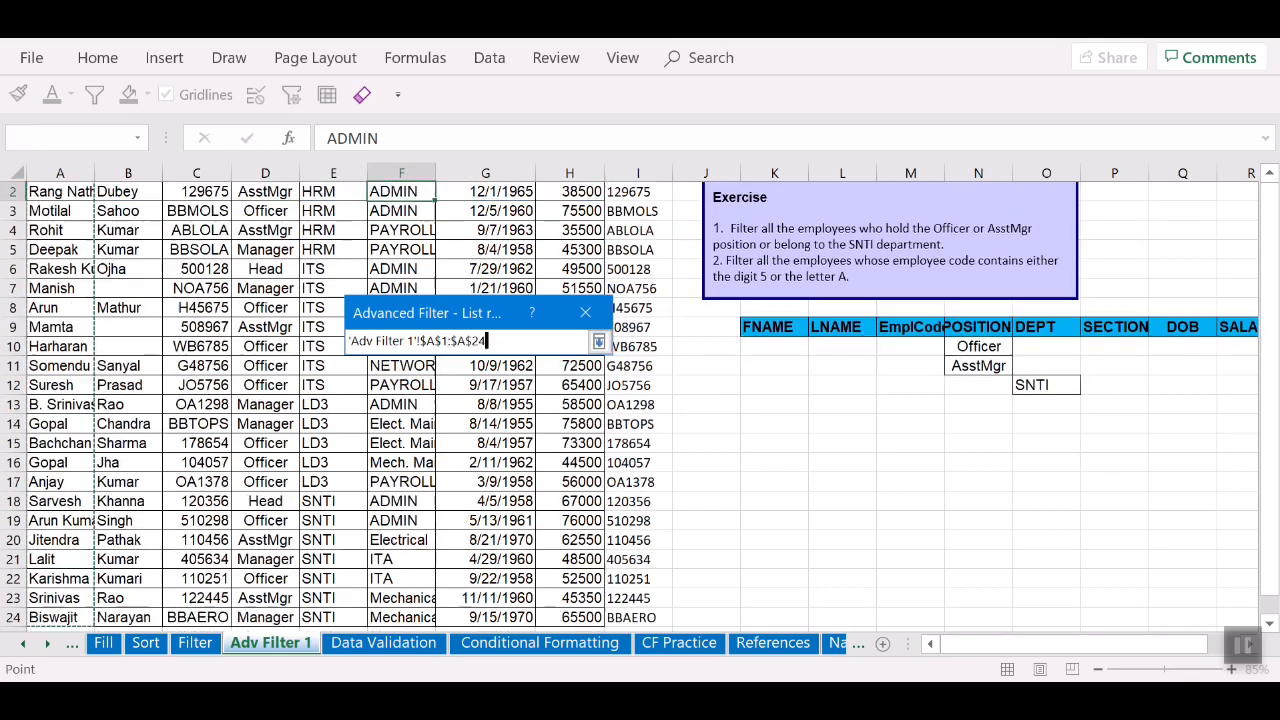
key(ctrl+shift+Right)
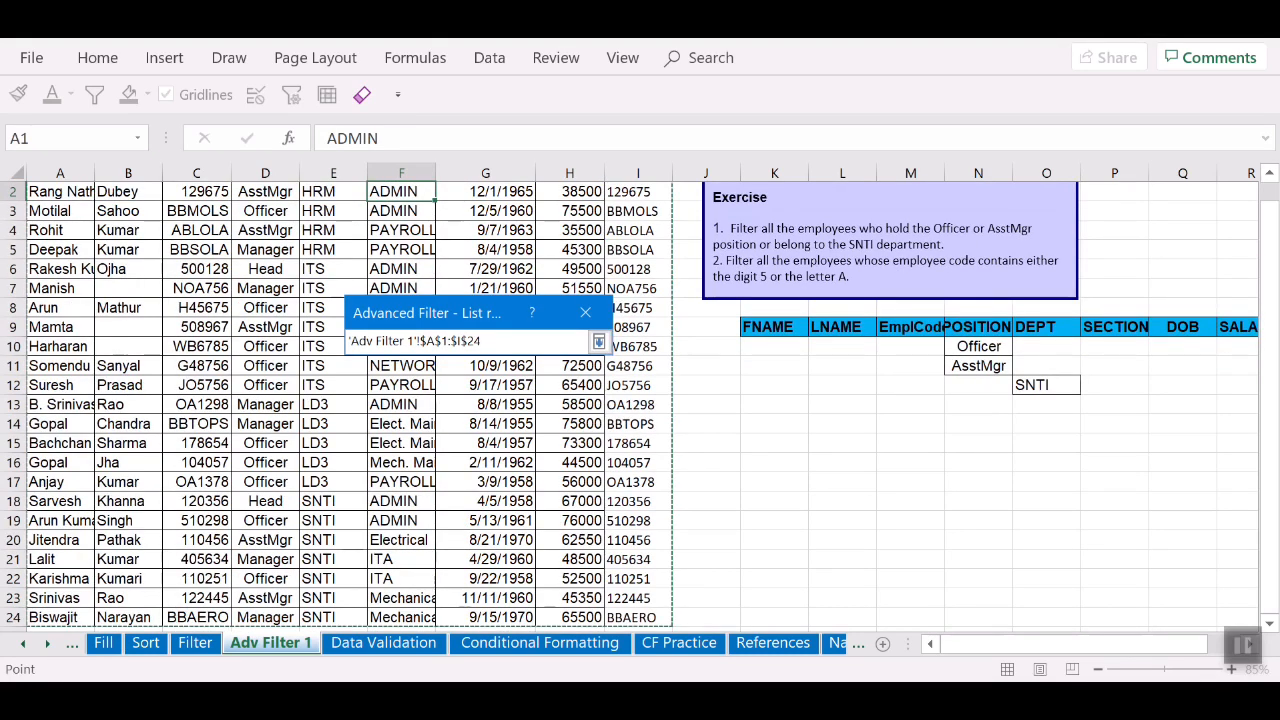
click(598, 341)
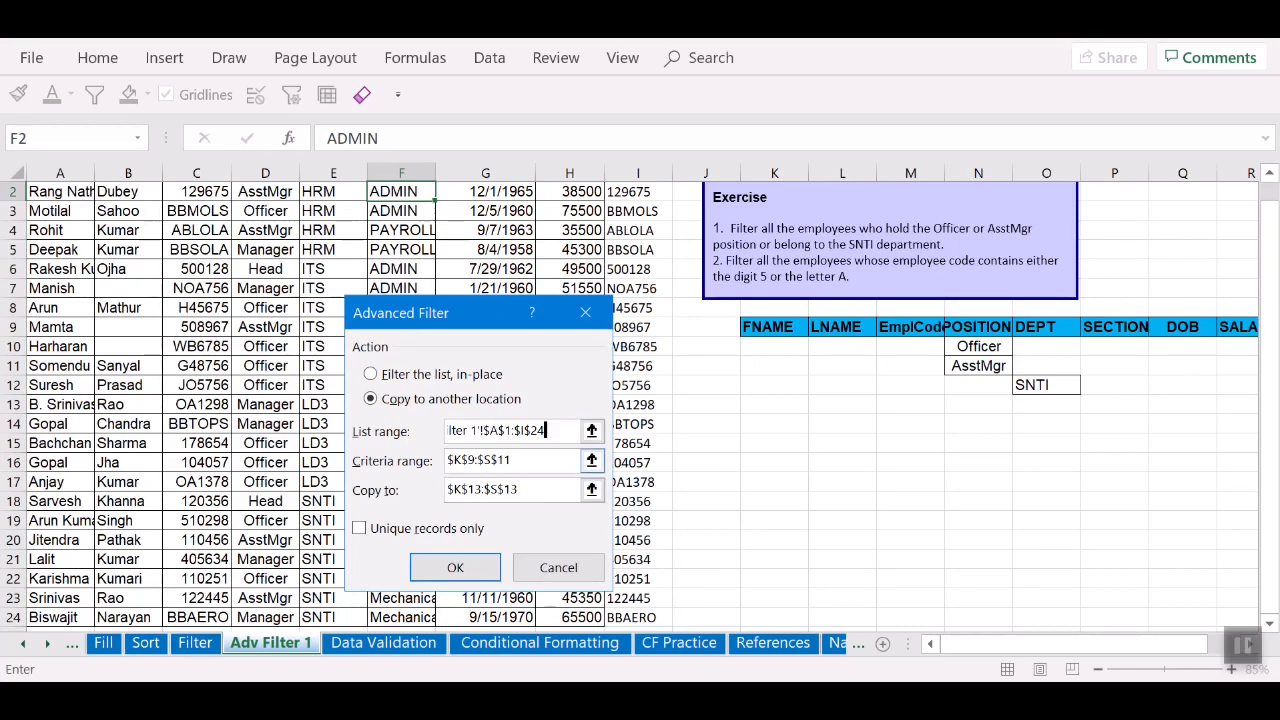
Step: Set criteria range K9:S12 and destination K14, then run the filter
click(591, 460)
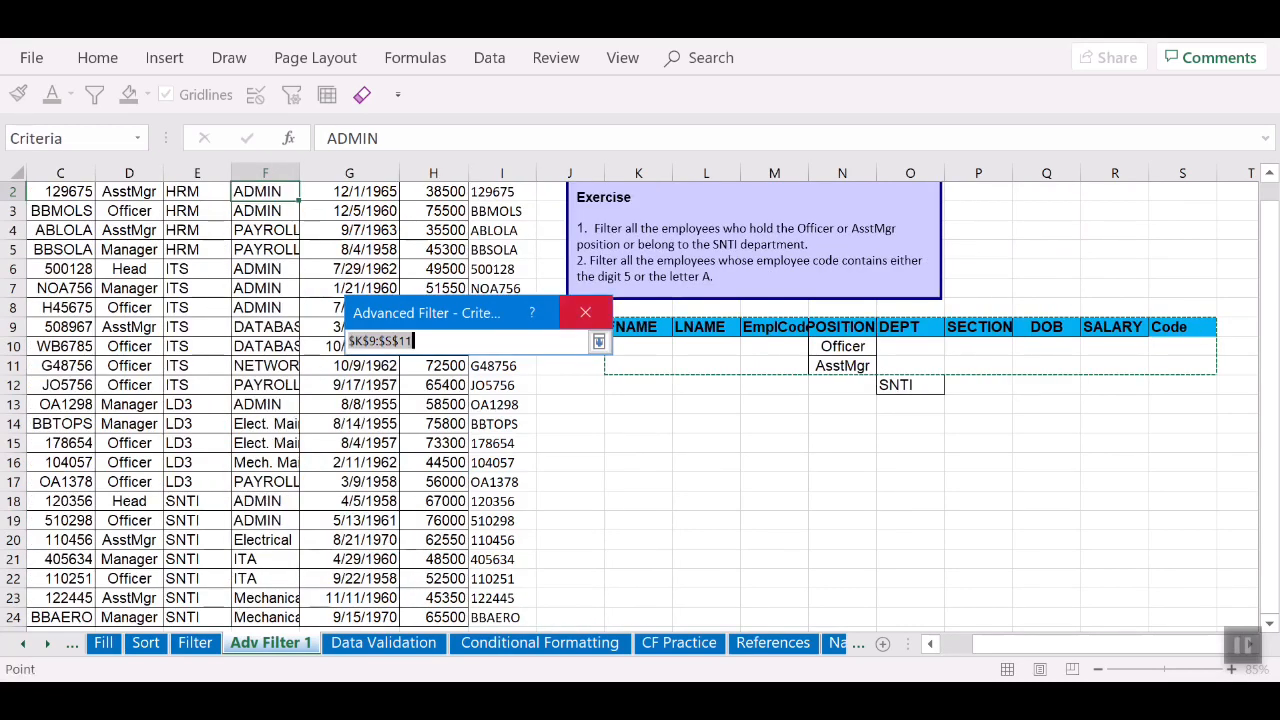
drag(640, 330, 1204, 386)
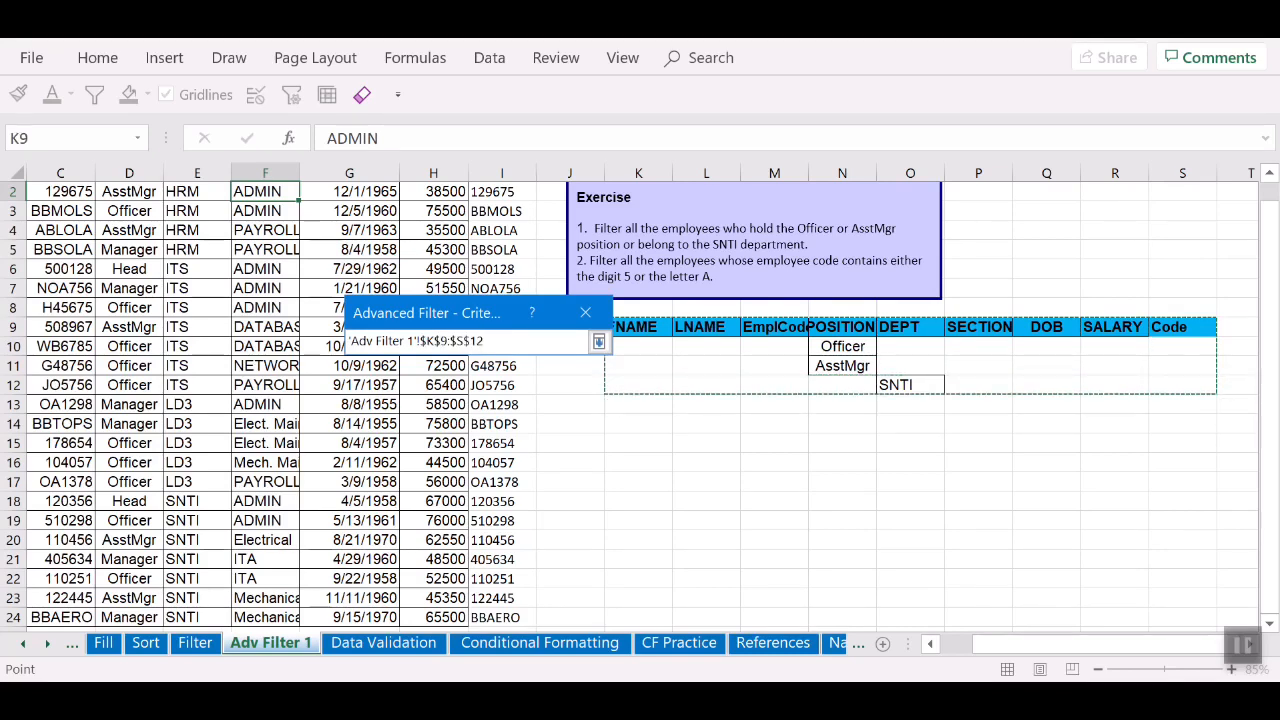
click(598, 341)
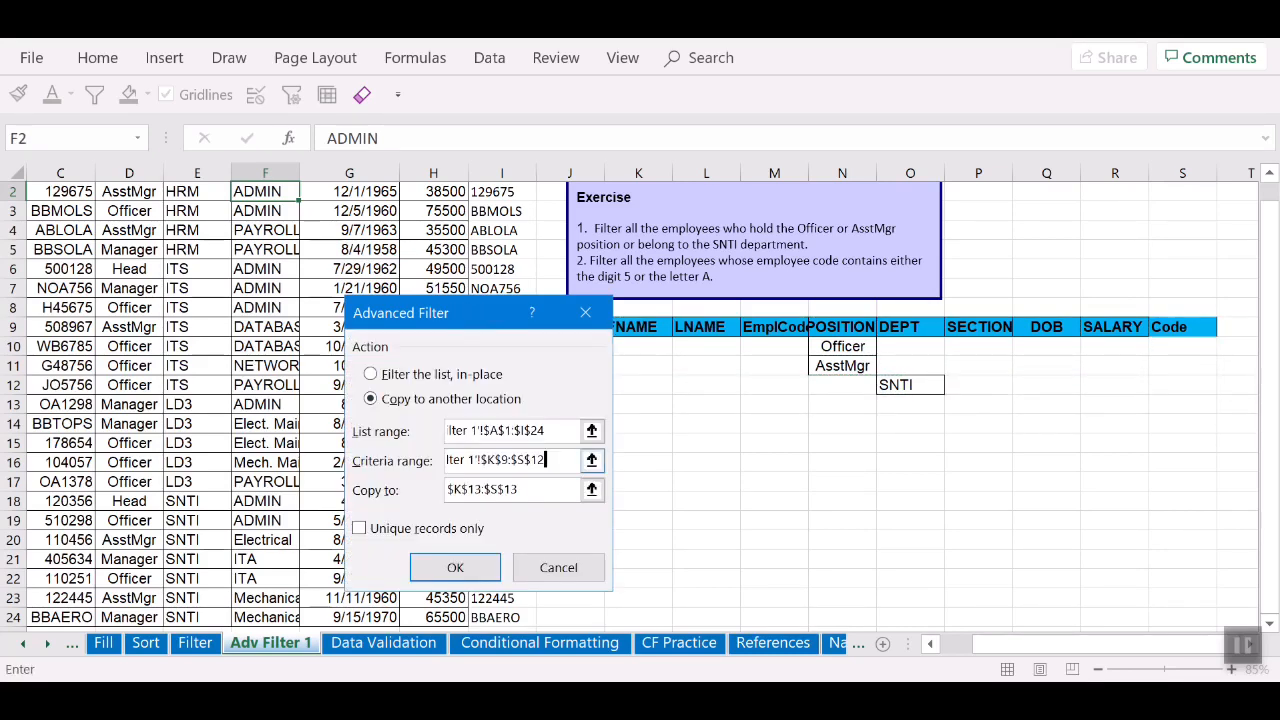
click(591, 489)
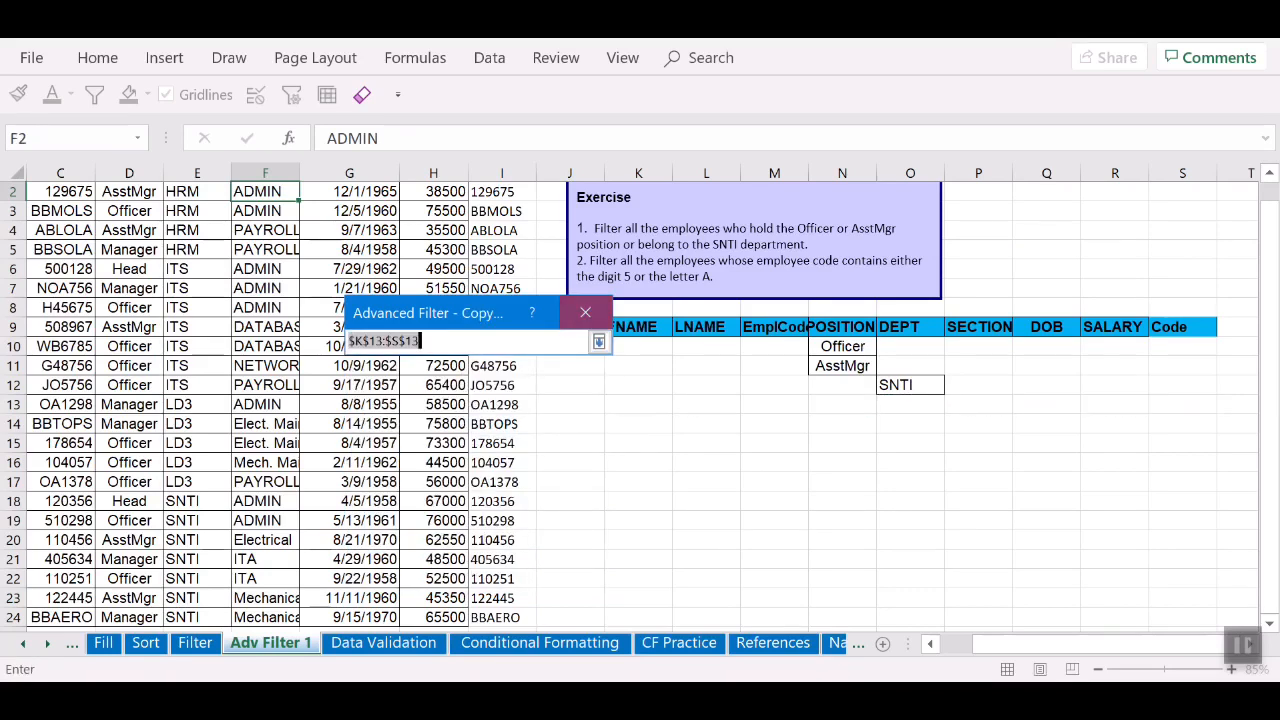
click(638, 424)
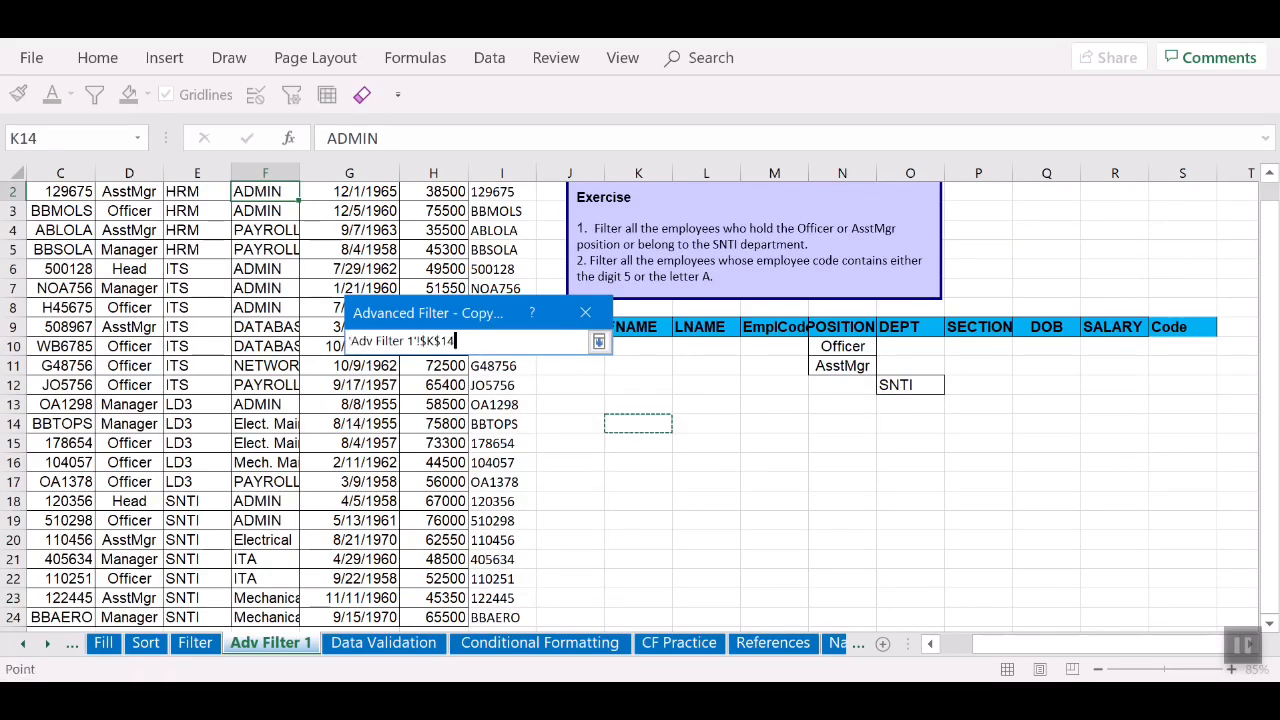
click(598, 341)
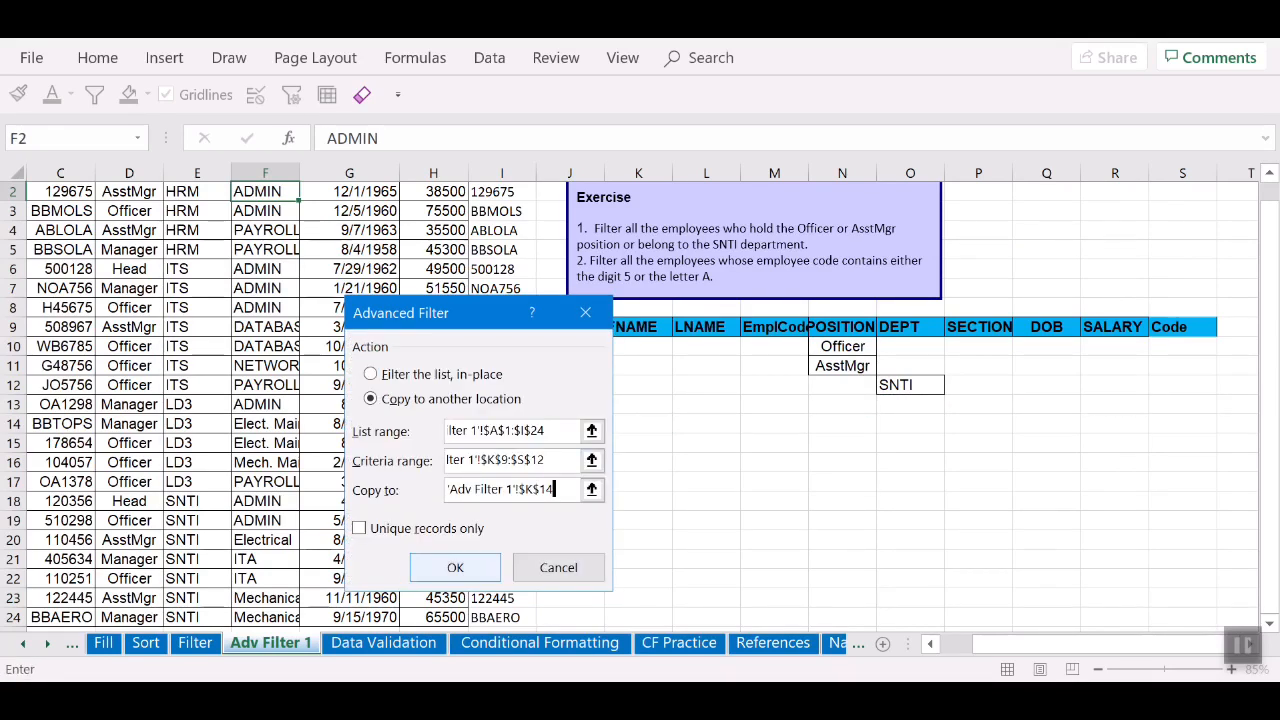
key(Return)
scroll(640, 400, down, 3)
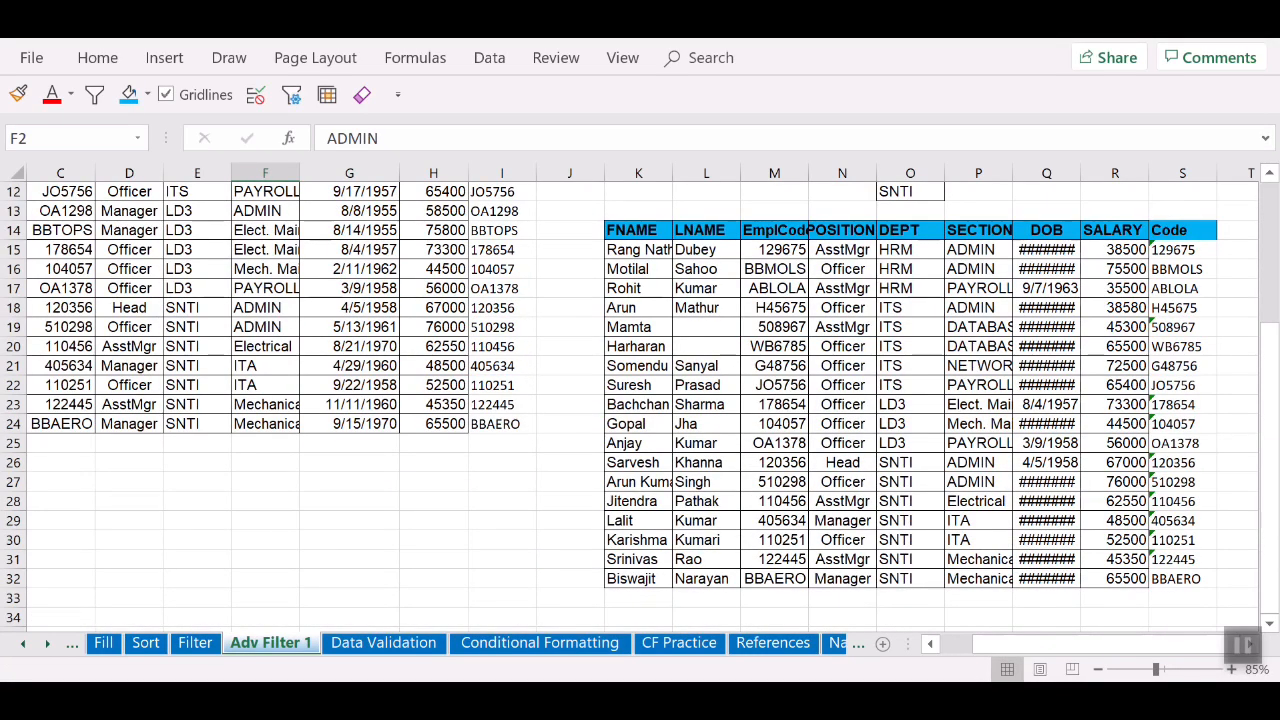
Step: Review the filtered results, checking the AsstMgr, Officer and SNTI records
scroll(640, 400, down, 3)
scroll(640, 400, up, 5)
scroll(640, 400, down, 3)
scroll(640, 400, up, 3)
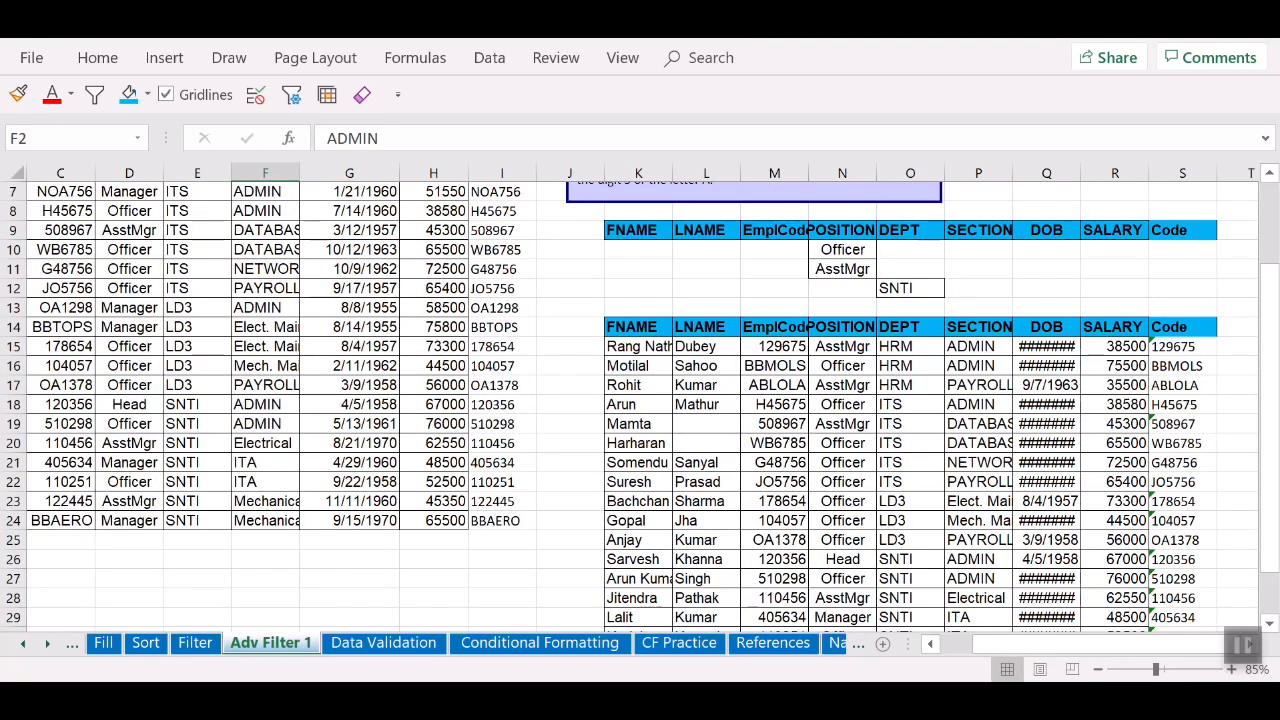
click(842, 347)
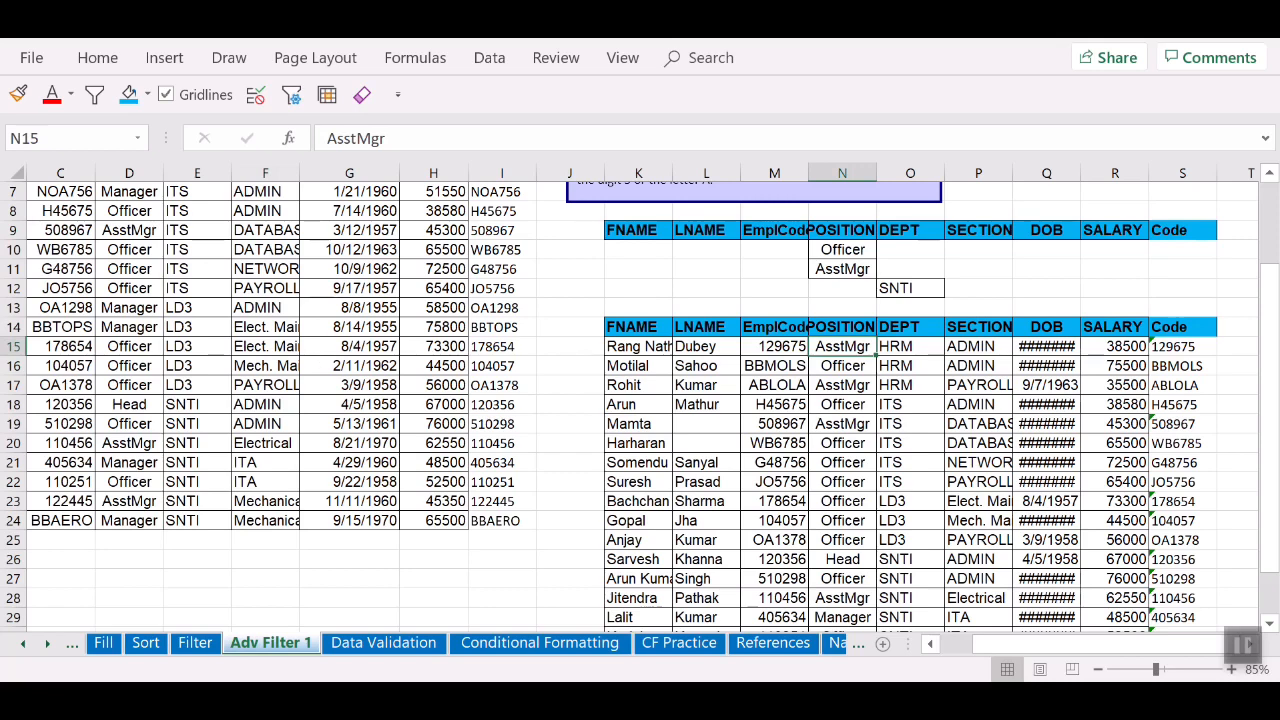
click(842, 366)
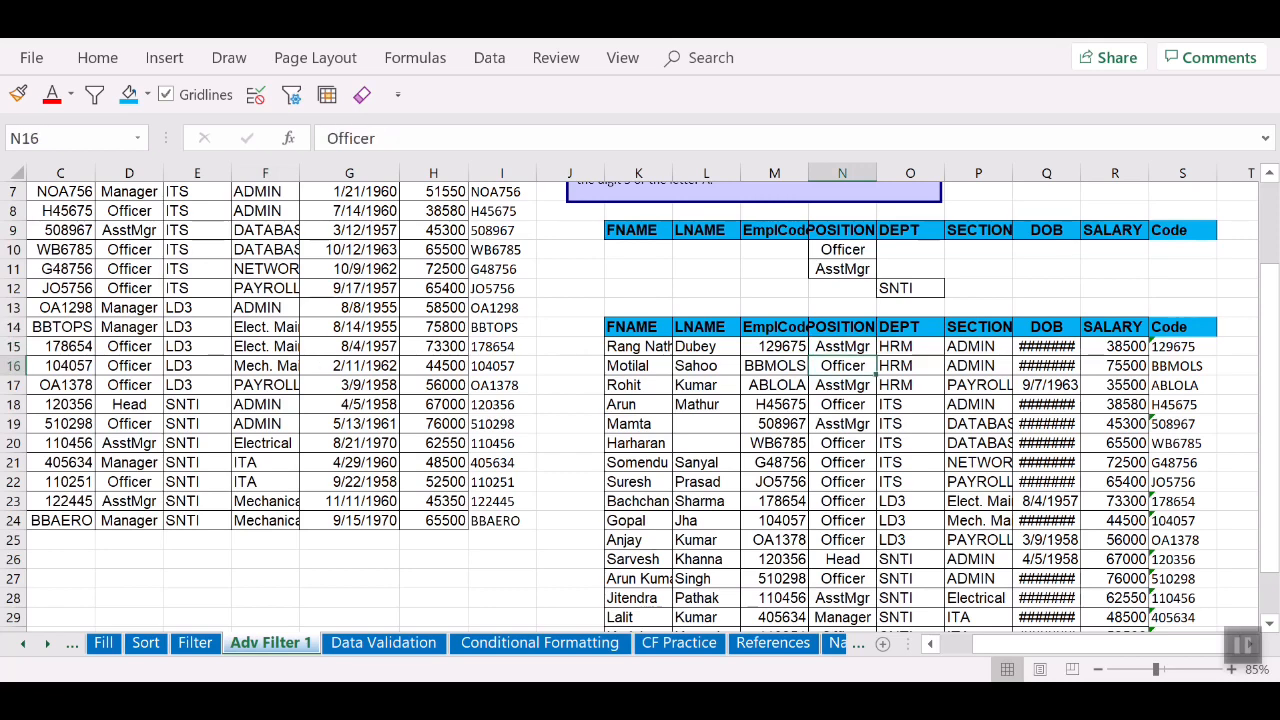
click(910, 560)
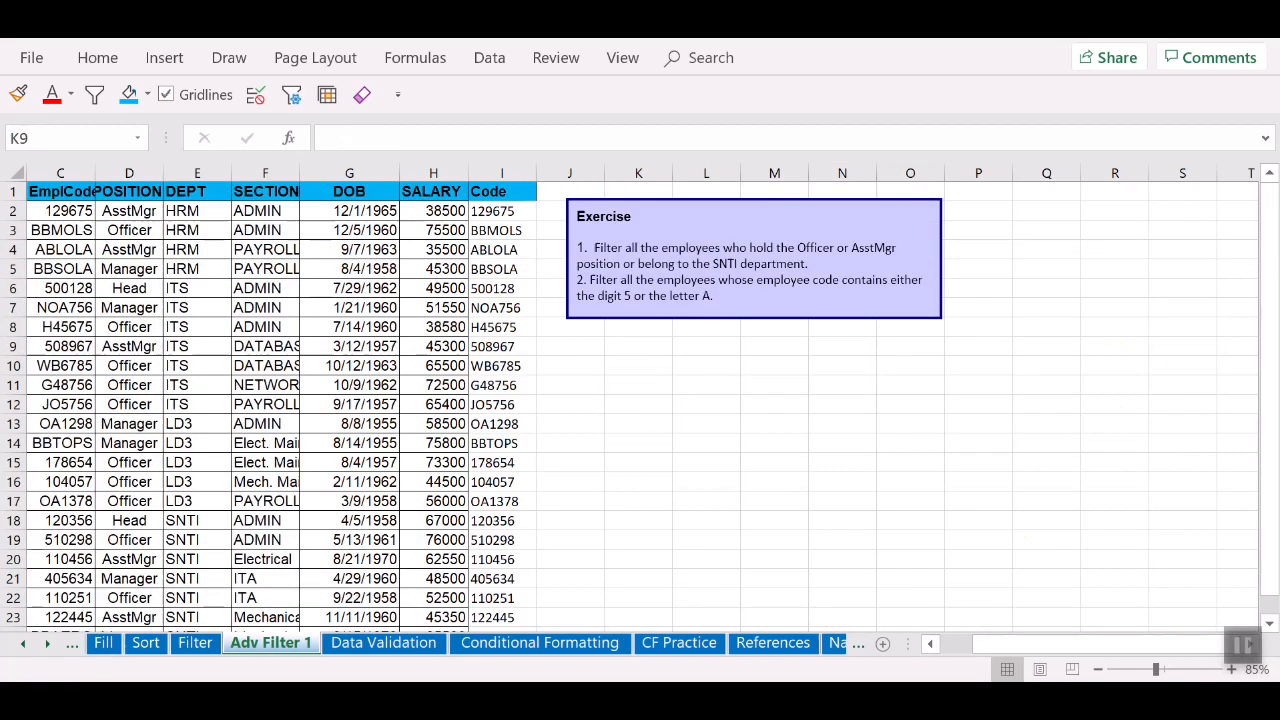
click(638, 346)
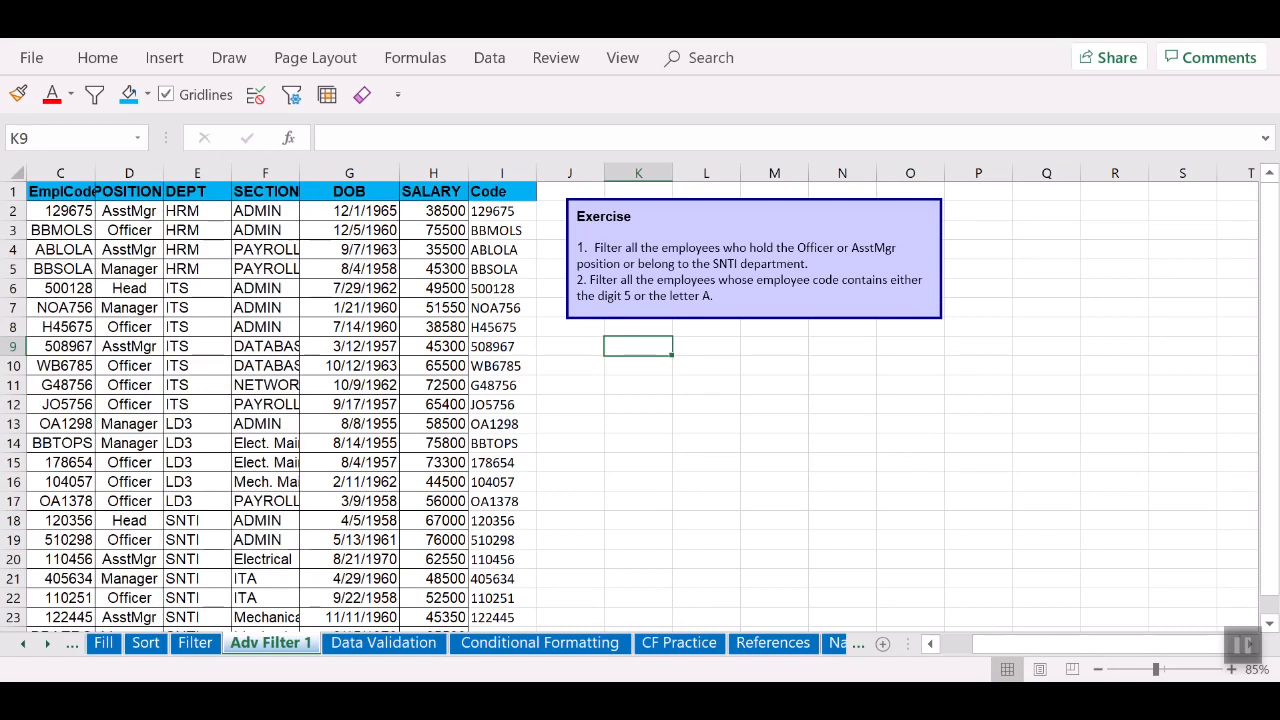
Step: Copy the table headers A1:I1 into a new criteria block at K9
click(60, 211)
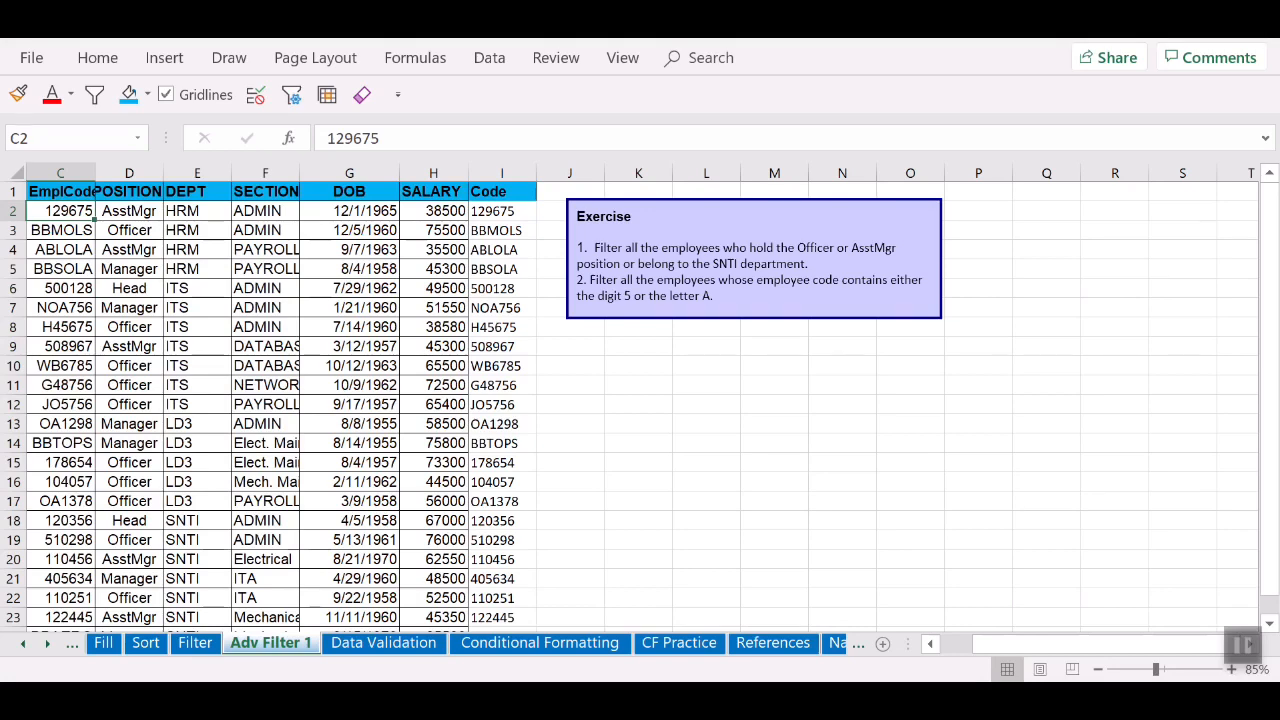
drag(1052, 644, 1012, 644)
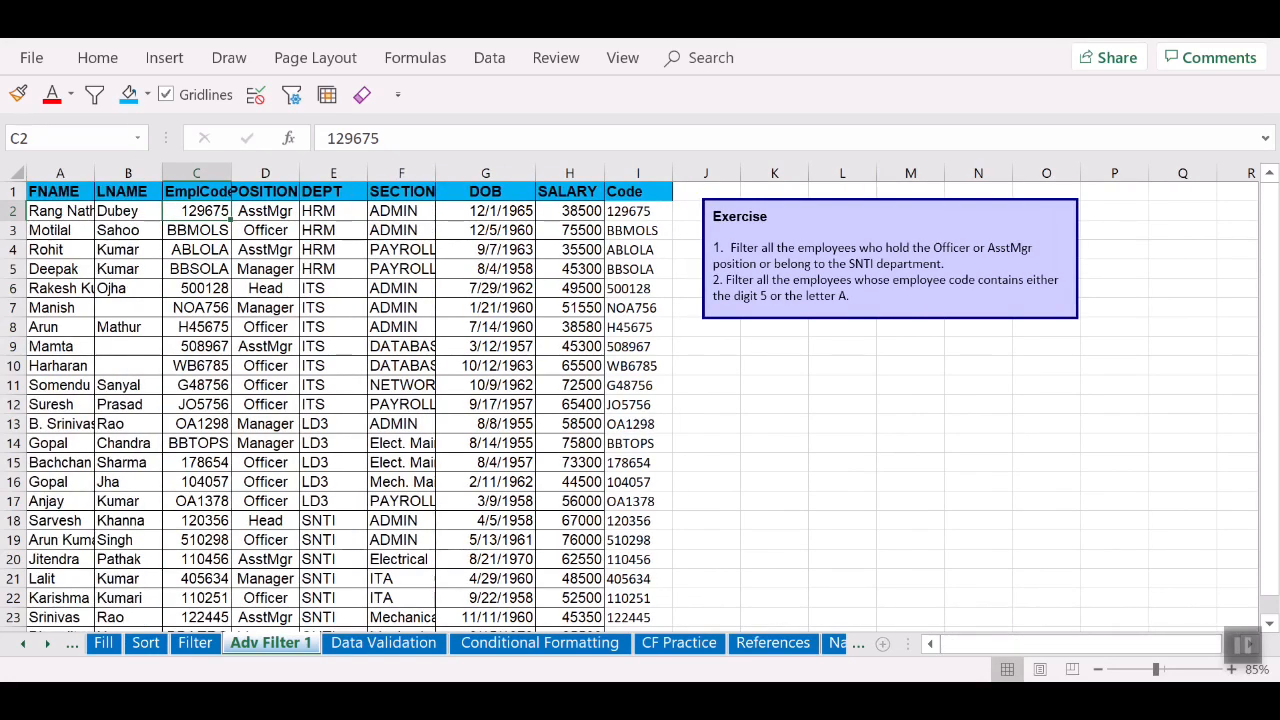
drag(55, 191, 638, 191)
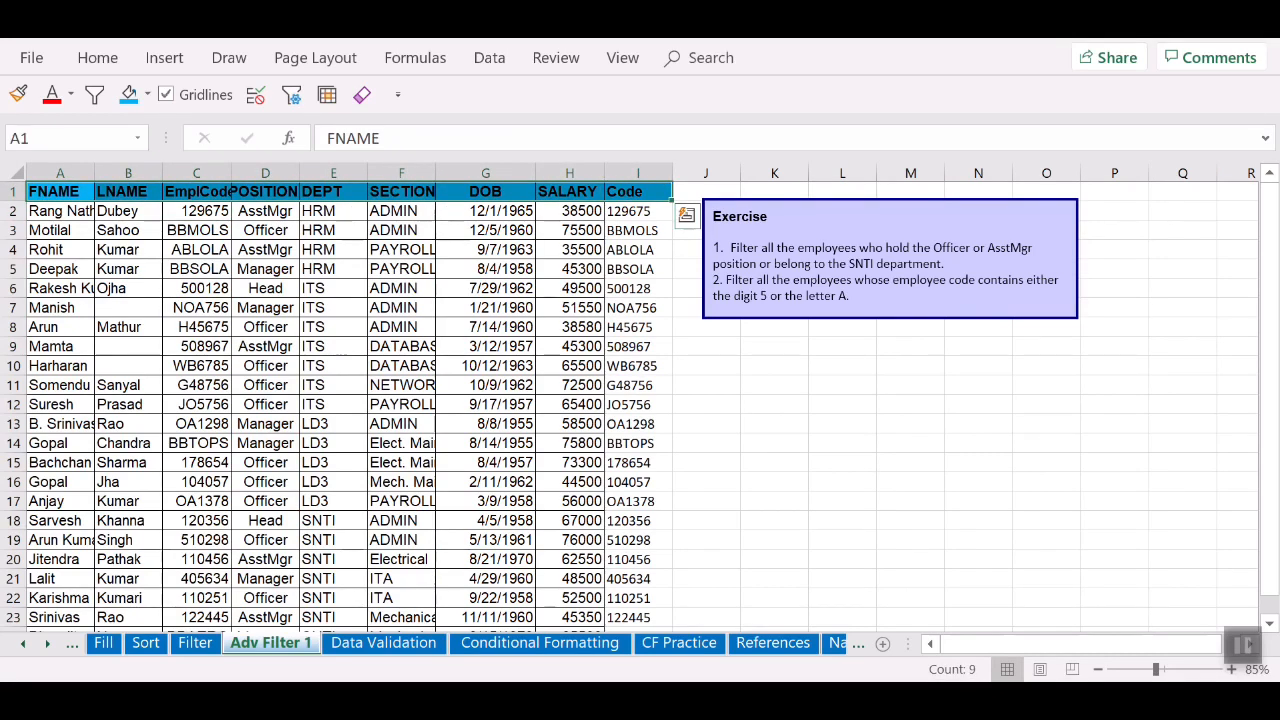
key(ctrl+c)
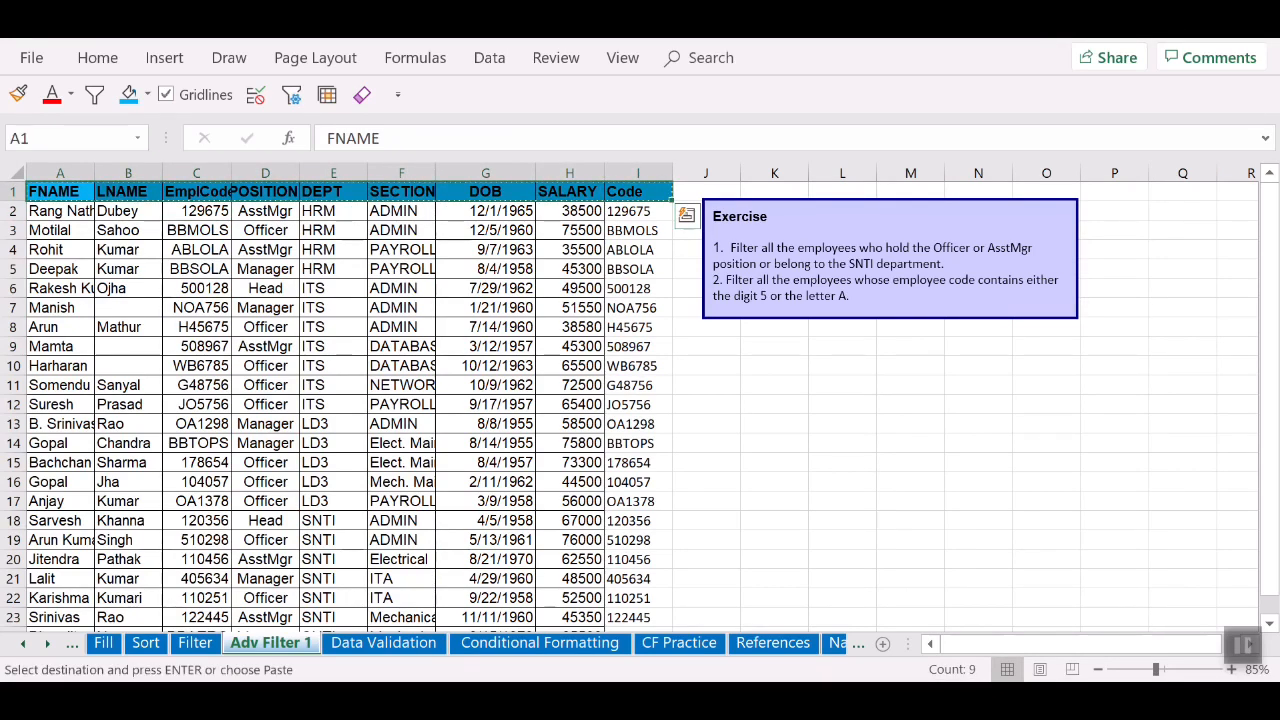
click(774, 346)
key(ctrl+v)
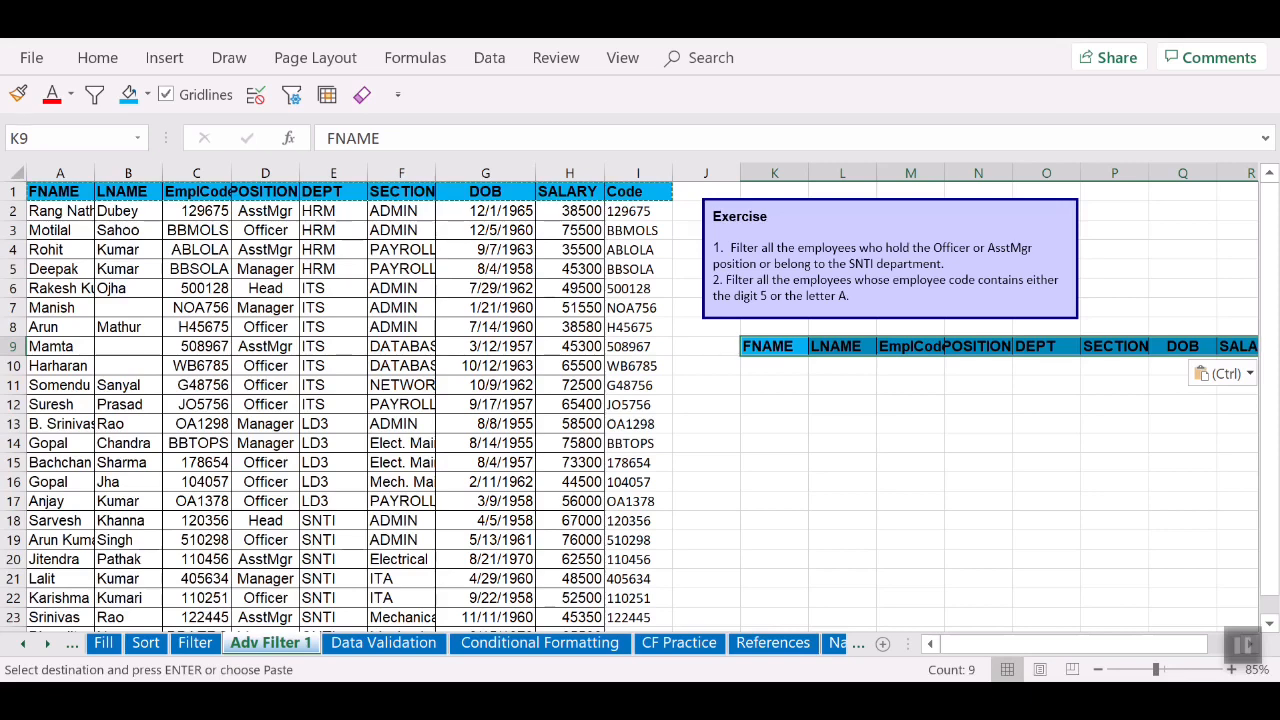
Step: Enter the criterion *A* in M10 under the EmplCode header
click(910, 366)
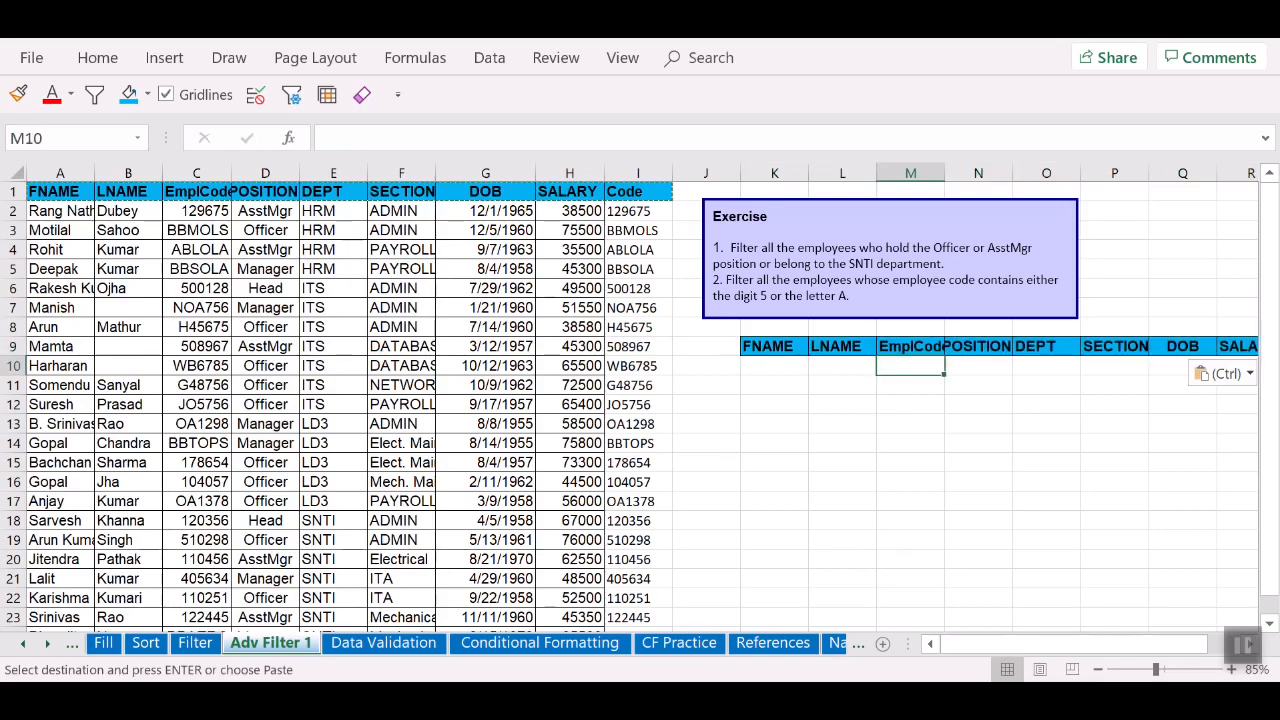
text(*A)
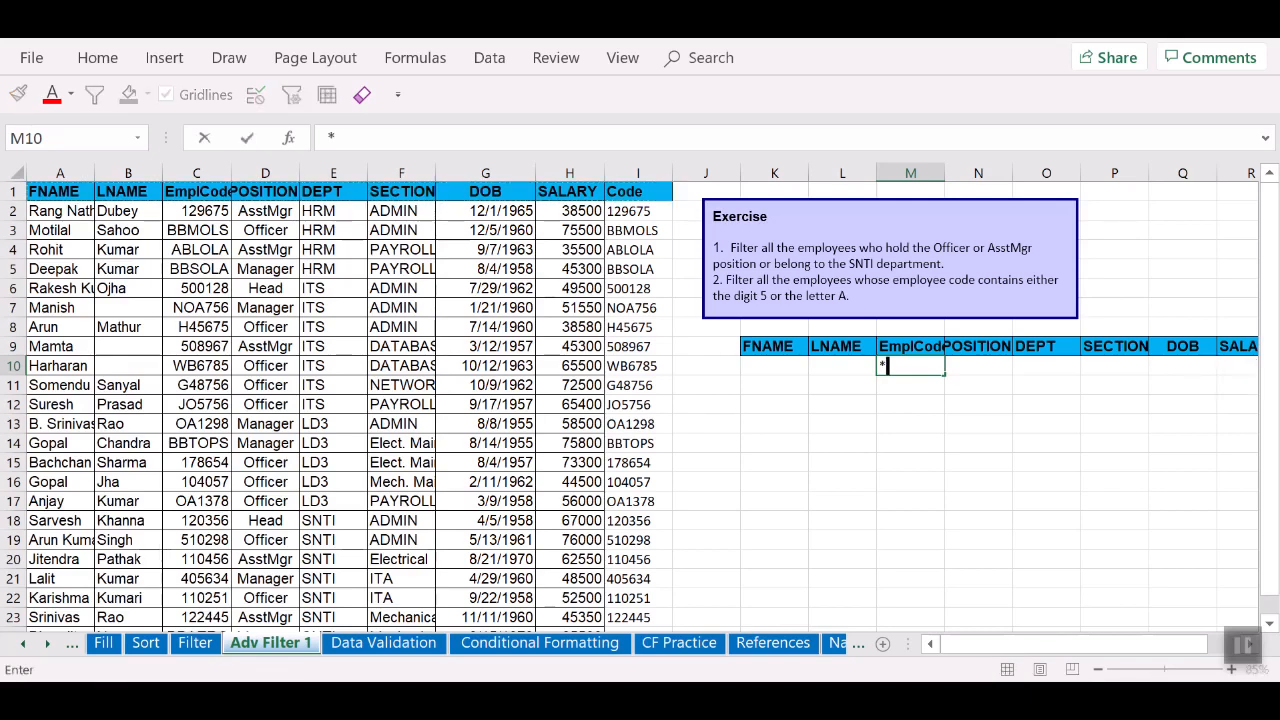
text(*)
click(978, 424)
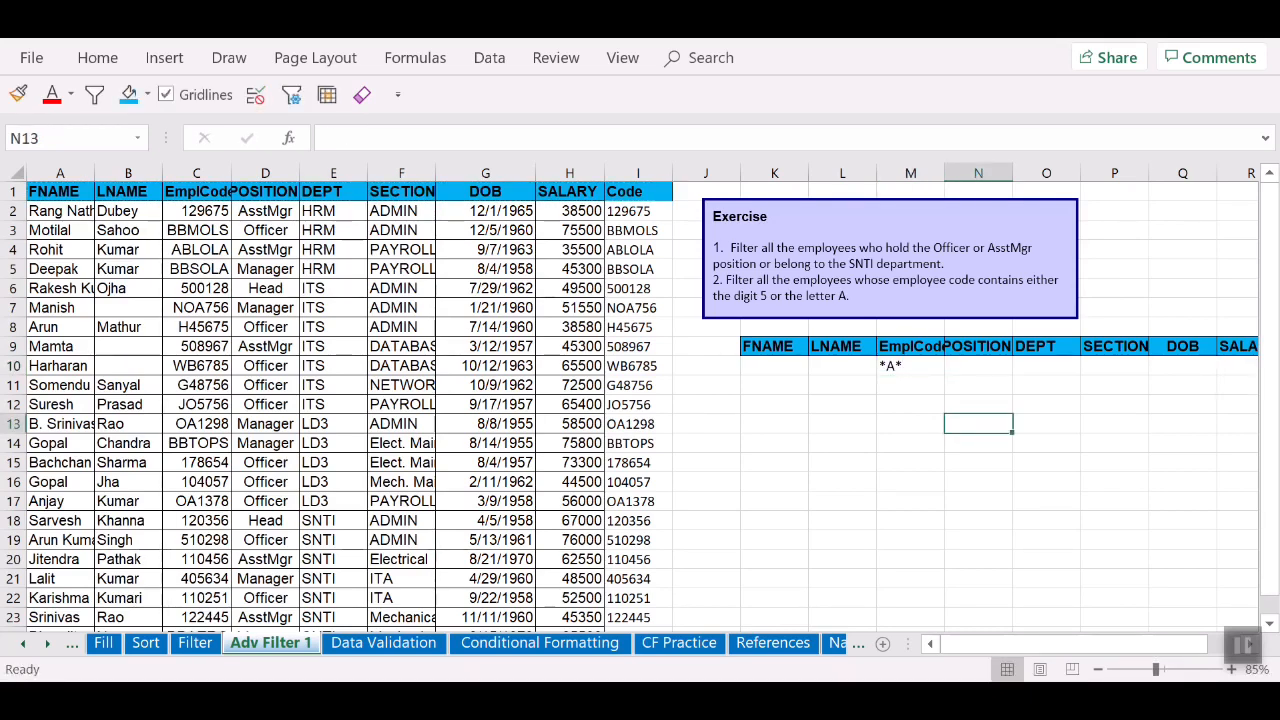
click(910, 366)
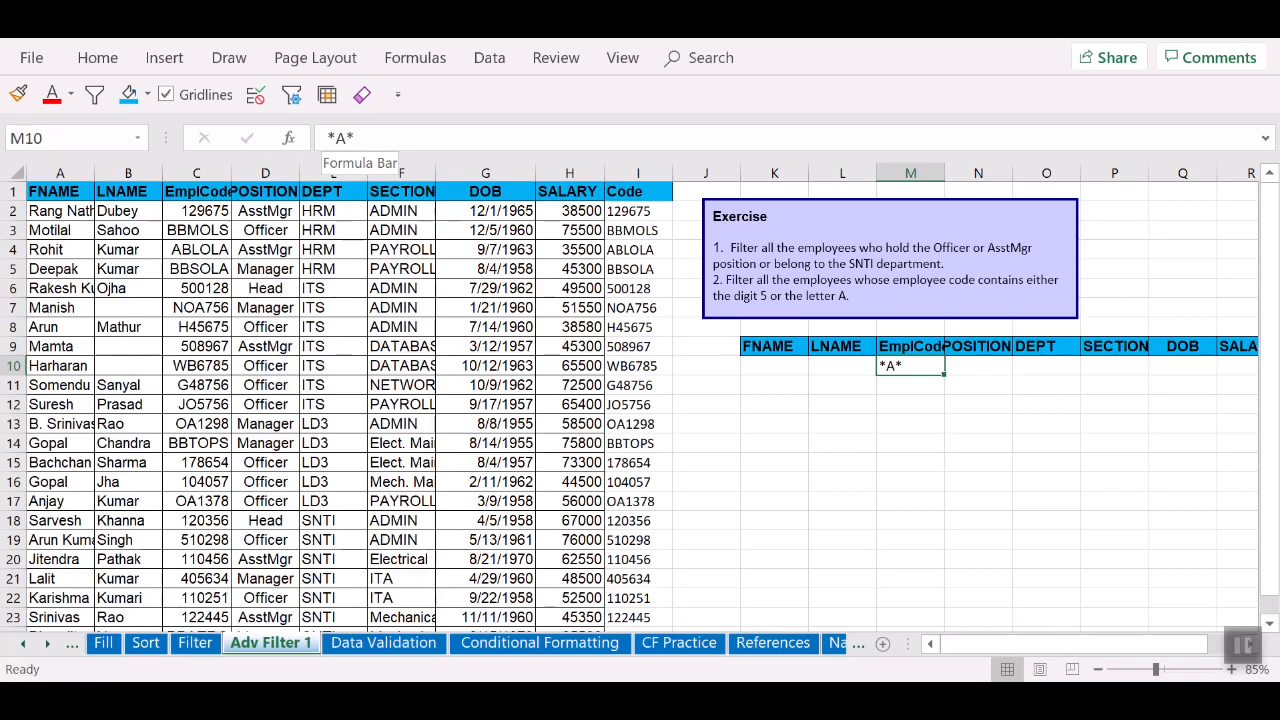
click(358, 138)
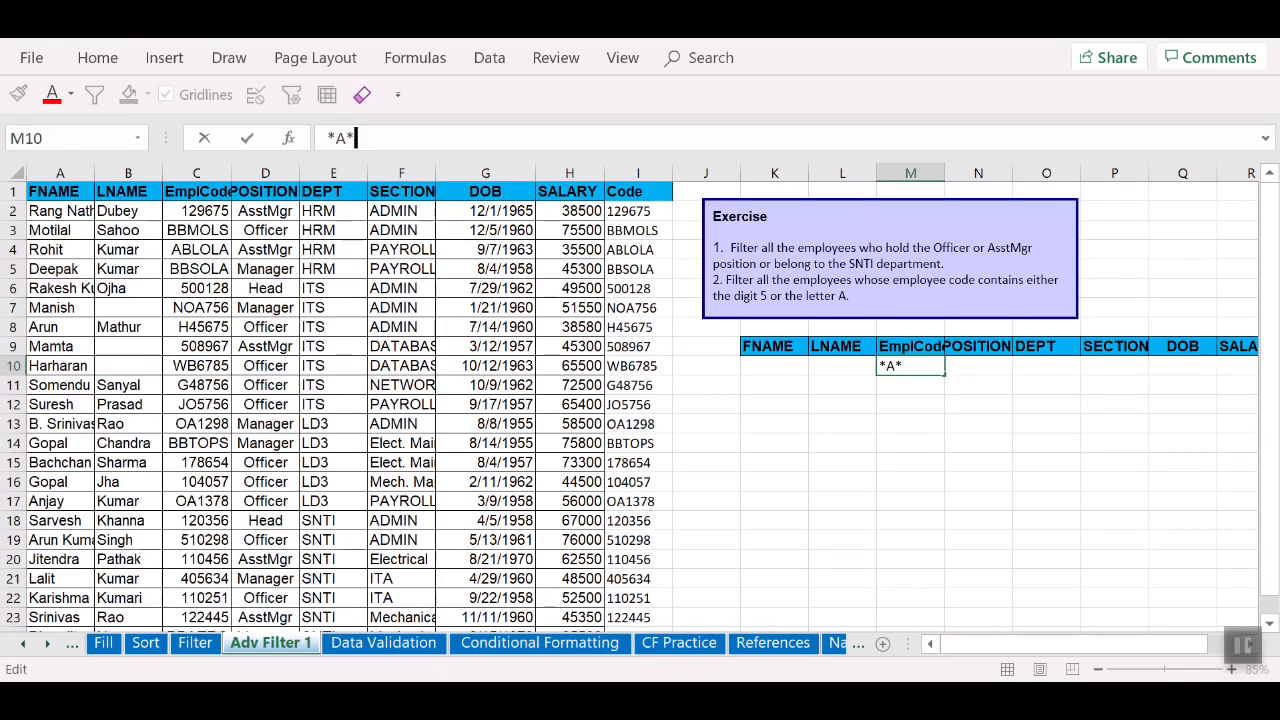
click(485, 230)
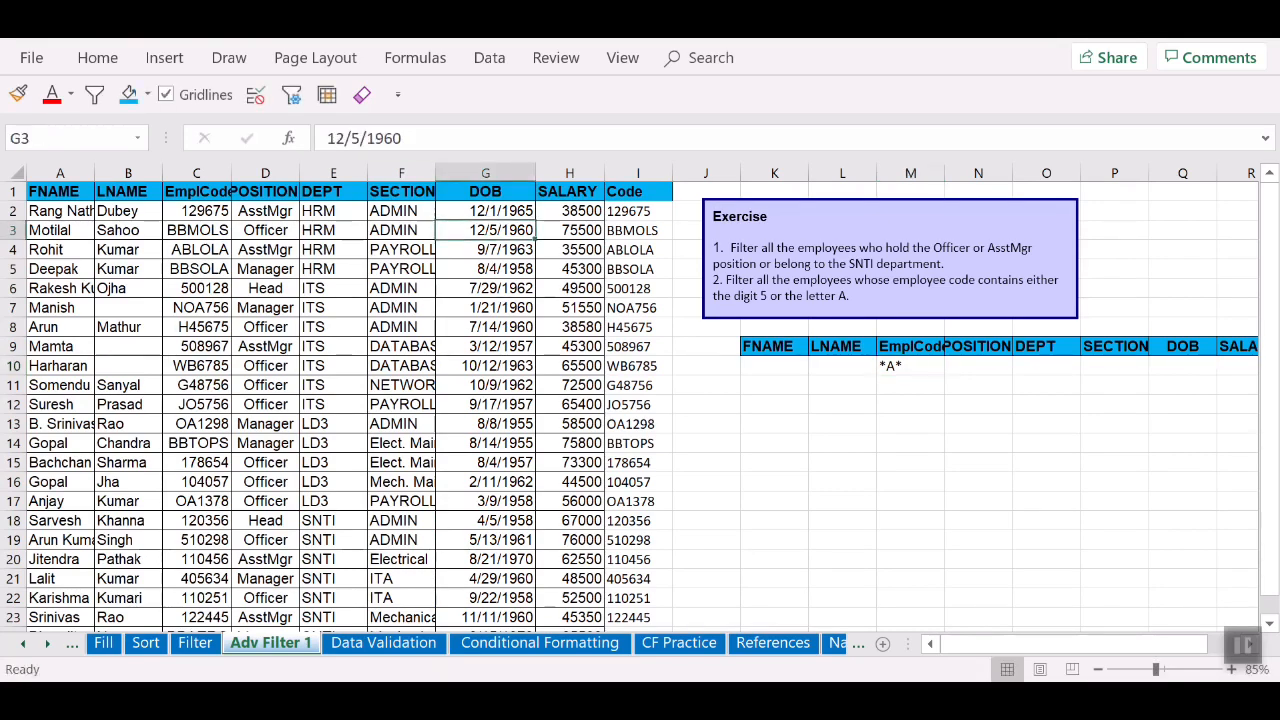
Step: Run Advanced Filter with criteria range K9:S10, copying matching records to K12
click(291, 94)
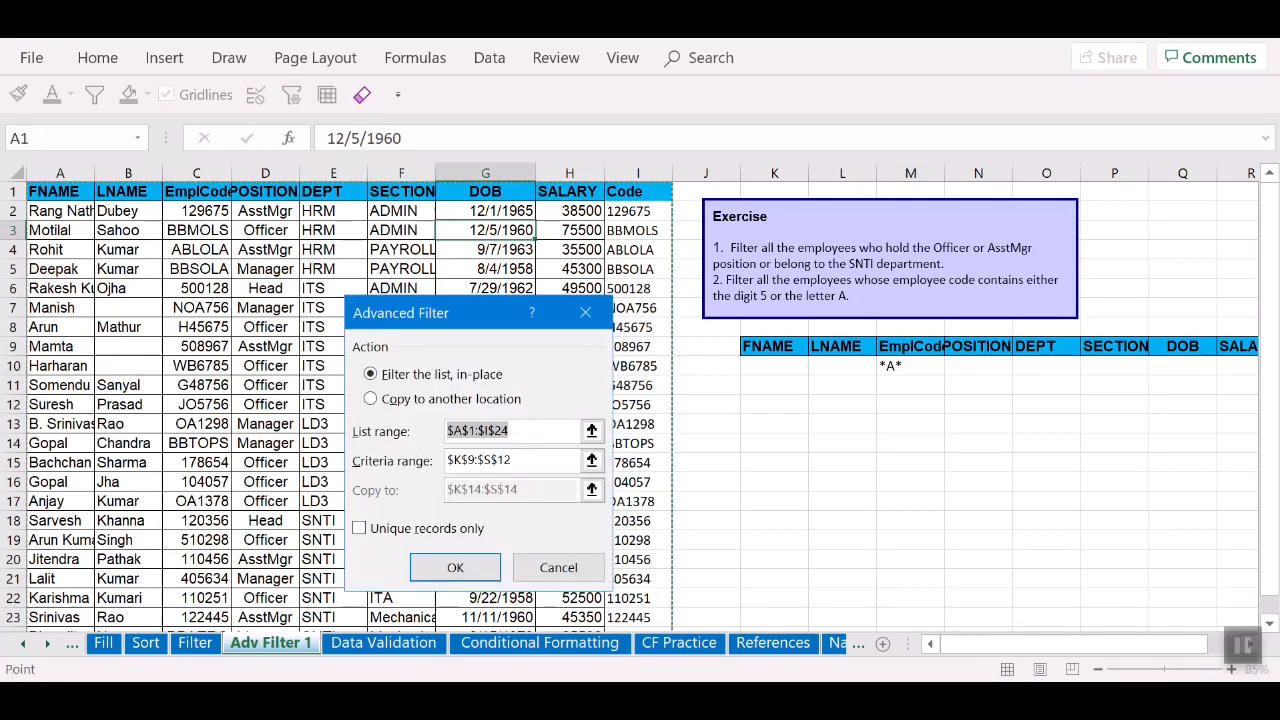
click(430, 399)
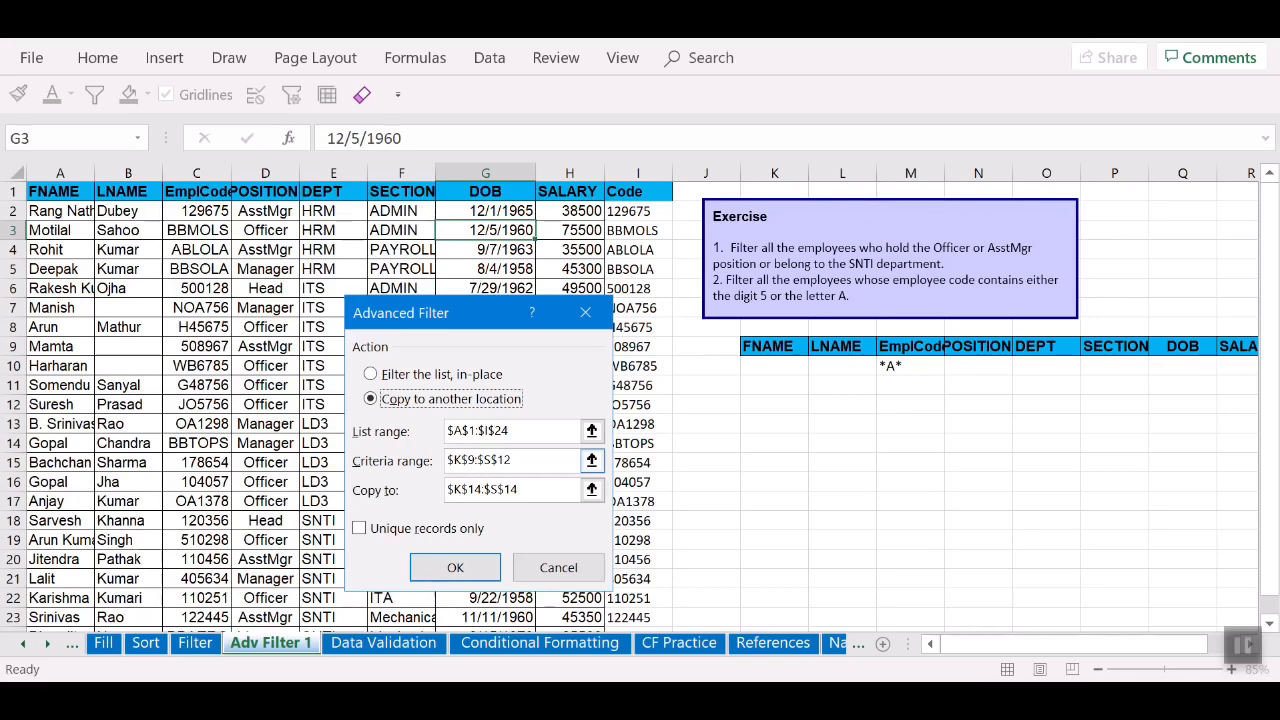
click(591, 460)
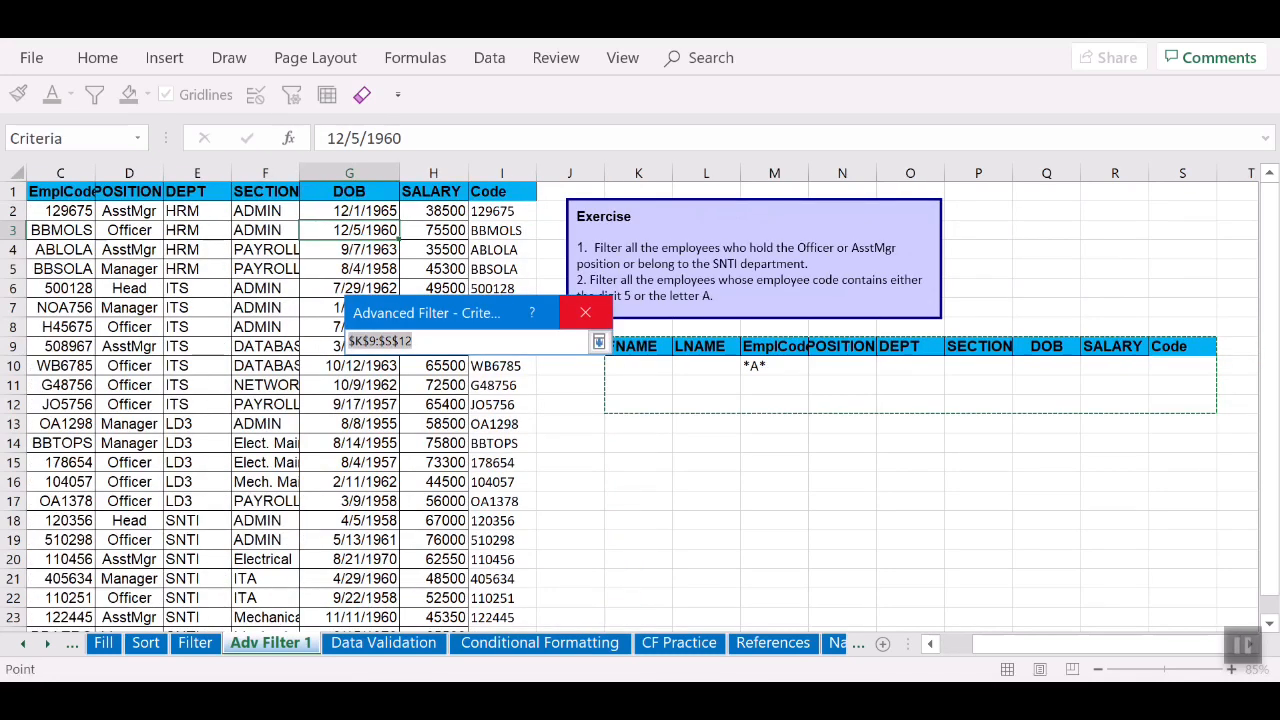
drag(630, 348, 1208, 370)
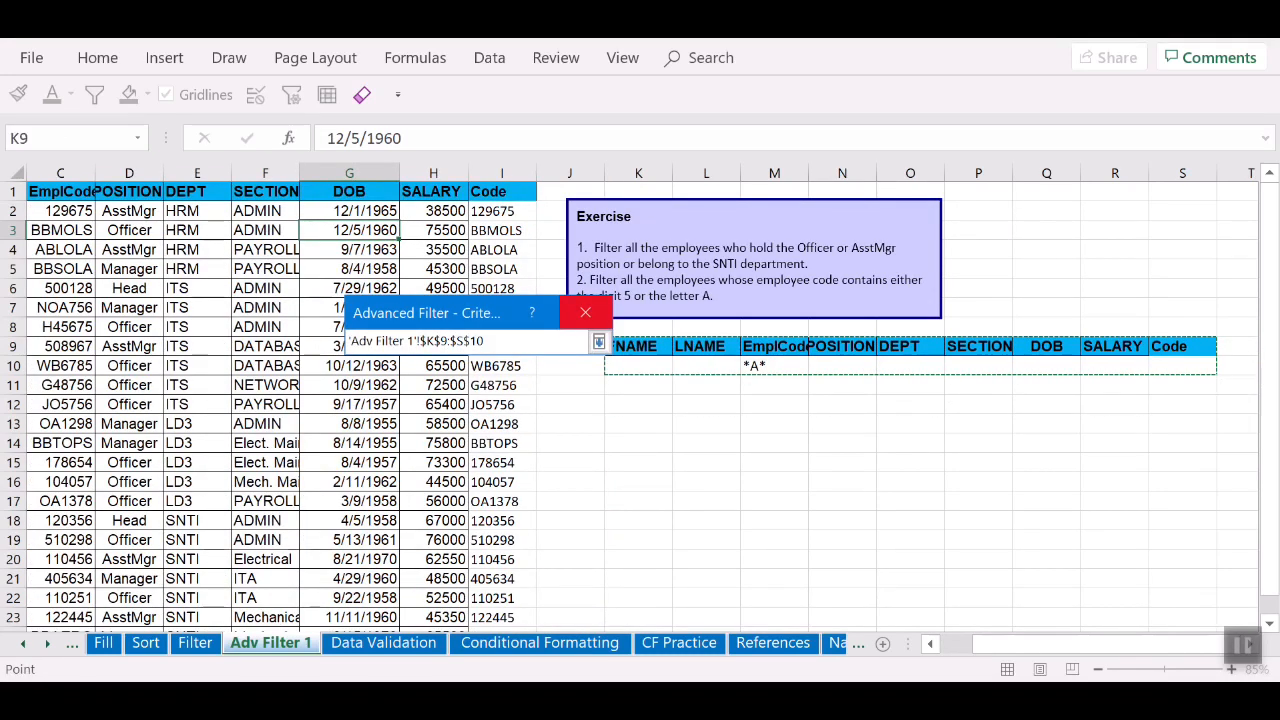
key(Return)
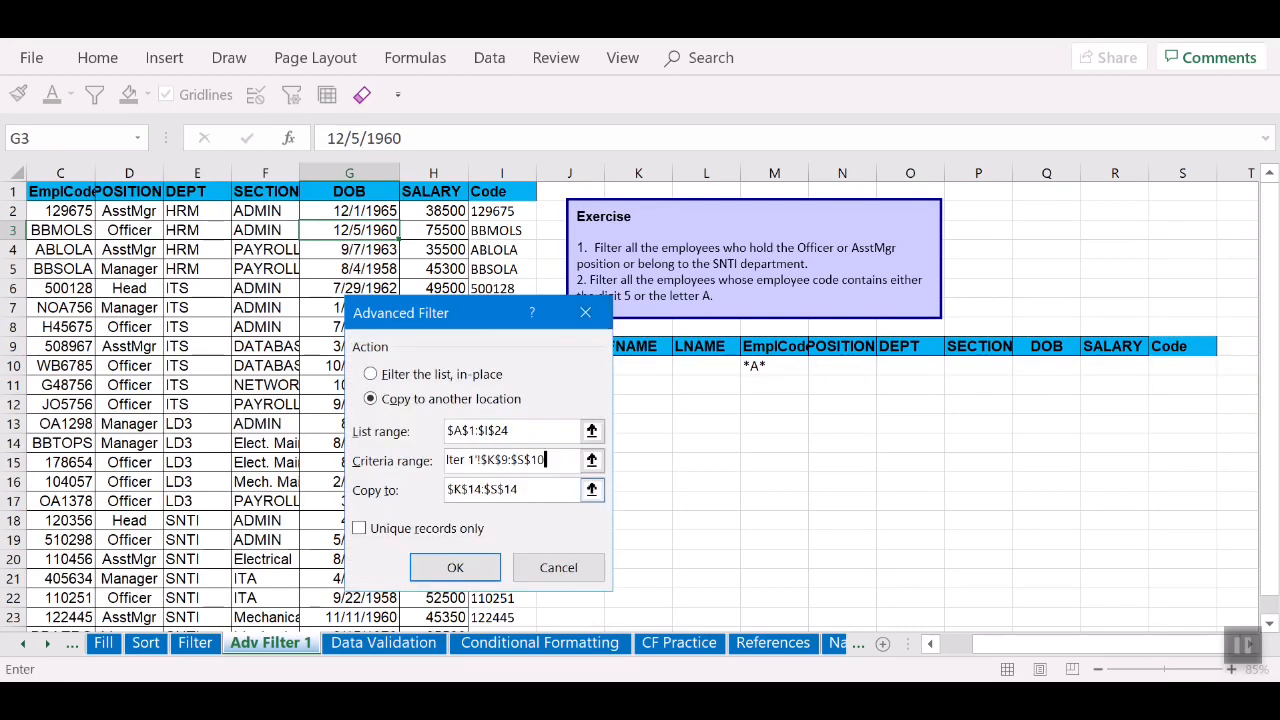
click(592, 490)
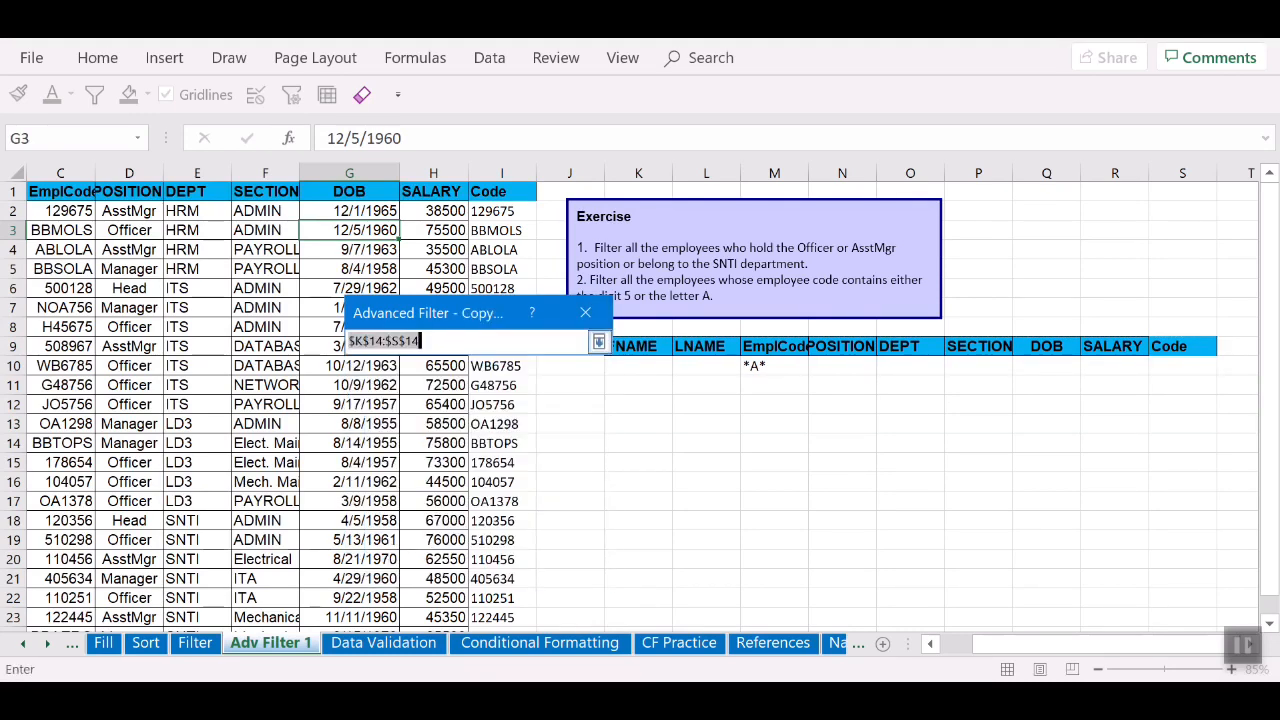
click(636, 404)
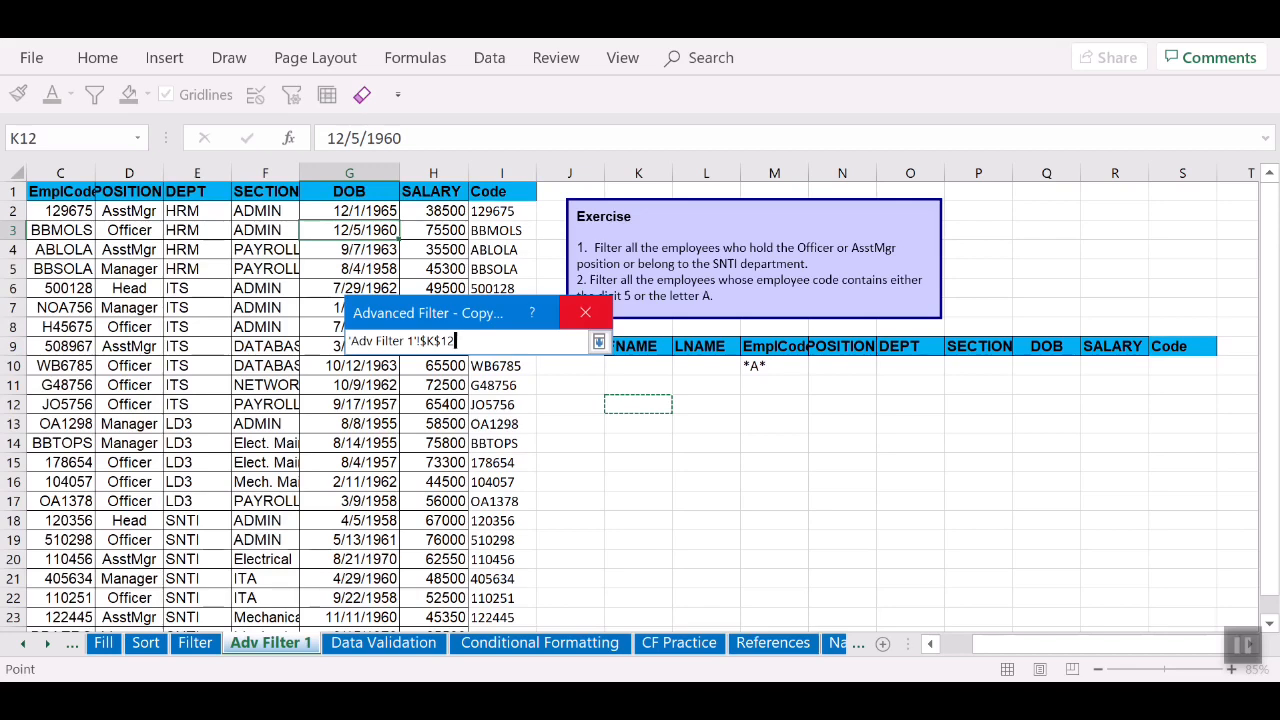
key(Return)
key(Return)
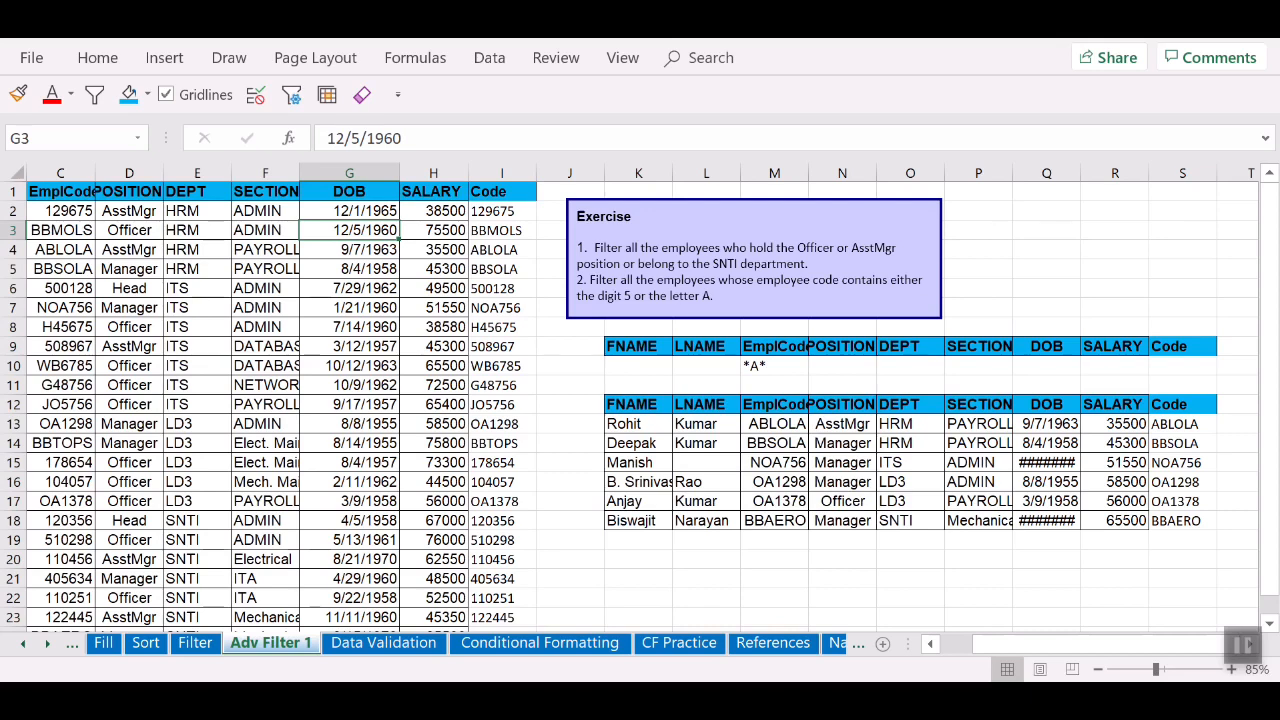
Step: Select the filtered employee codes in M13:M18
drag(774, 423, 774, 520)
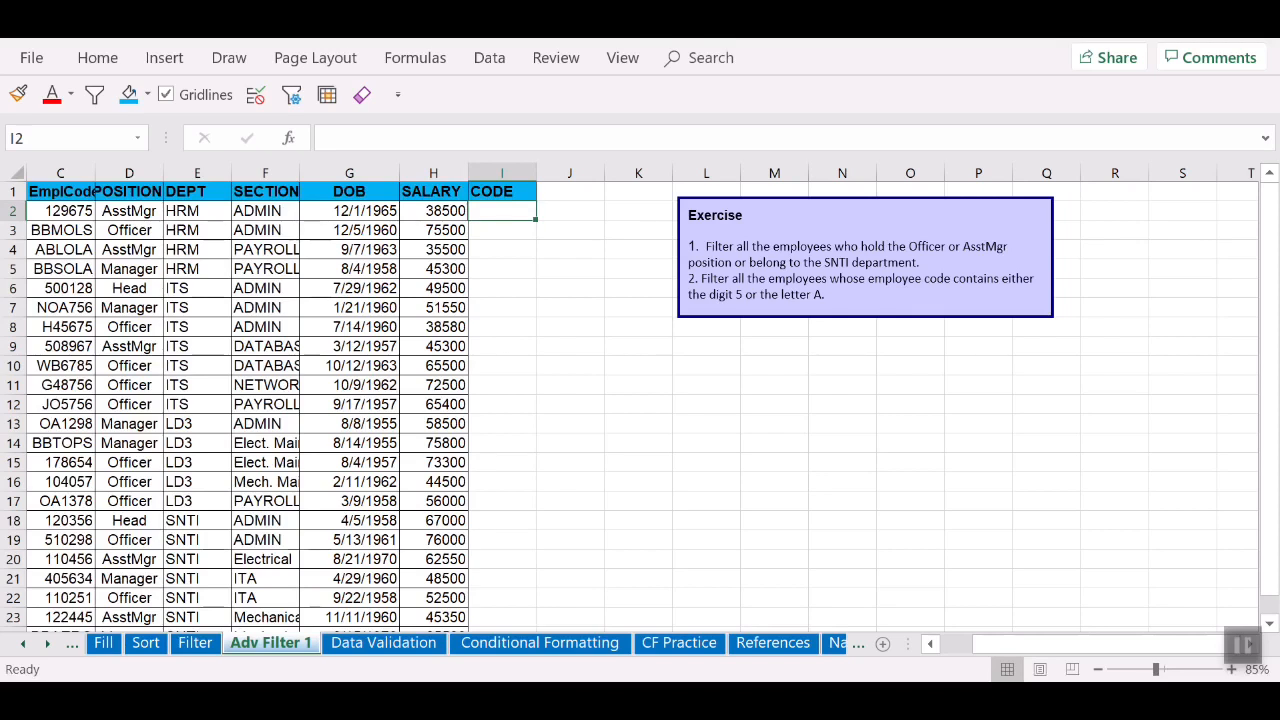
Step: Enter =TEXT(C2,"0") in I2 and fill it down the CODE column to I24
text(=text)
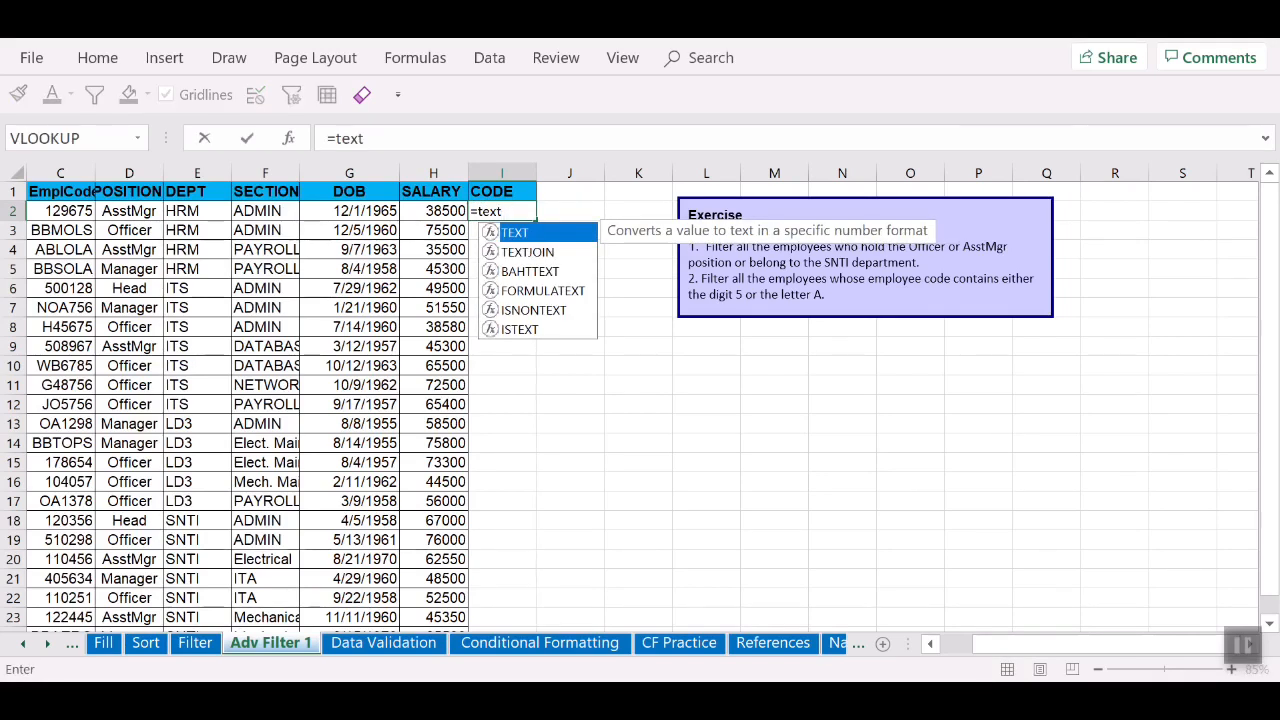
text(()
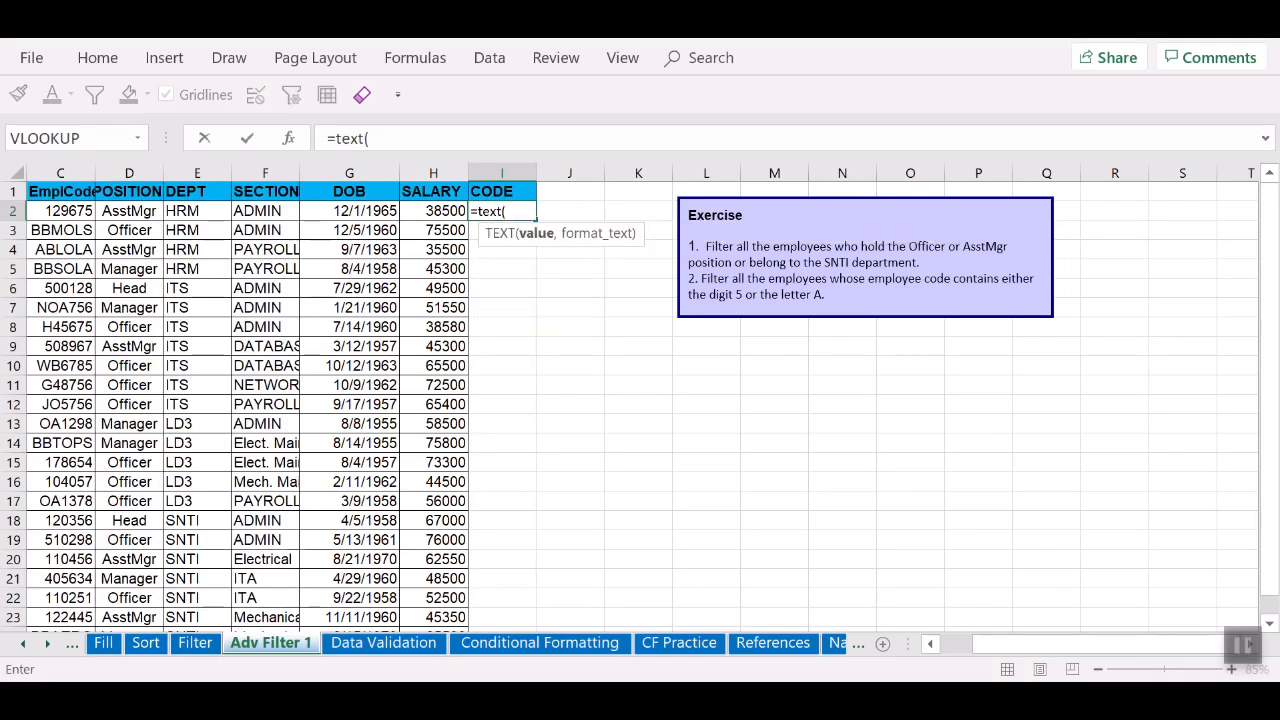
click(61, 211)
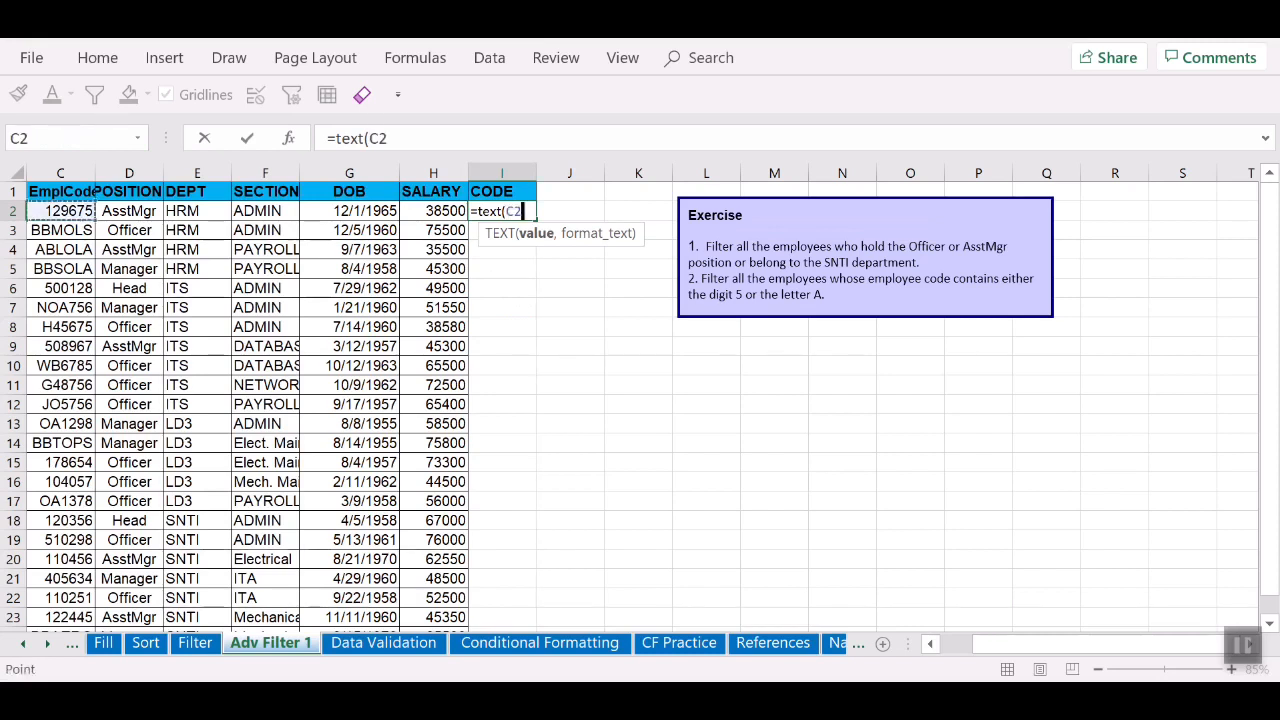
text(,)
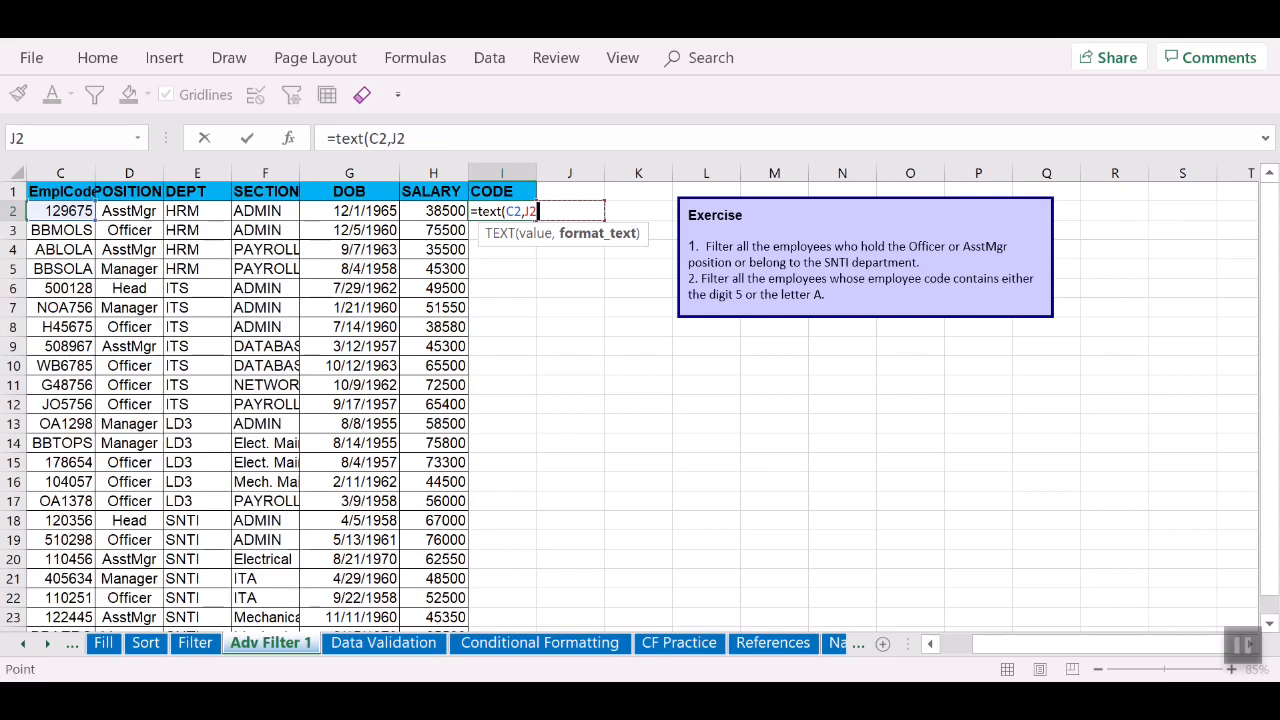
text("0)
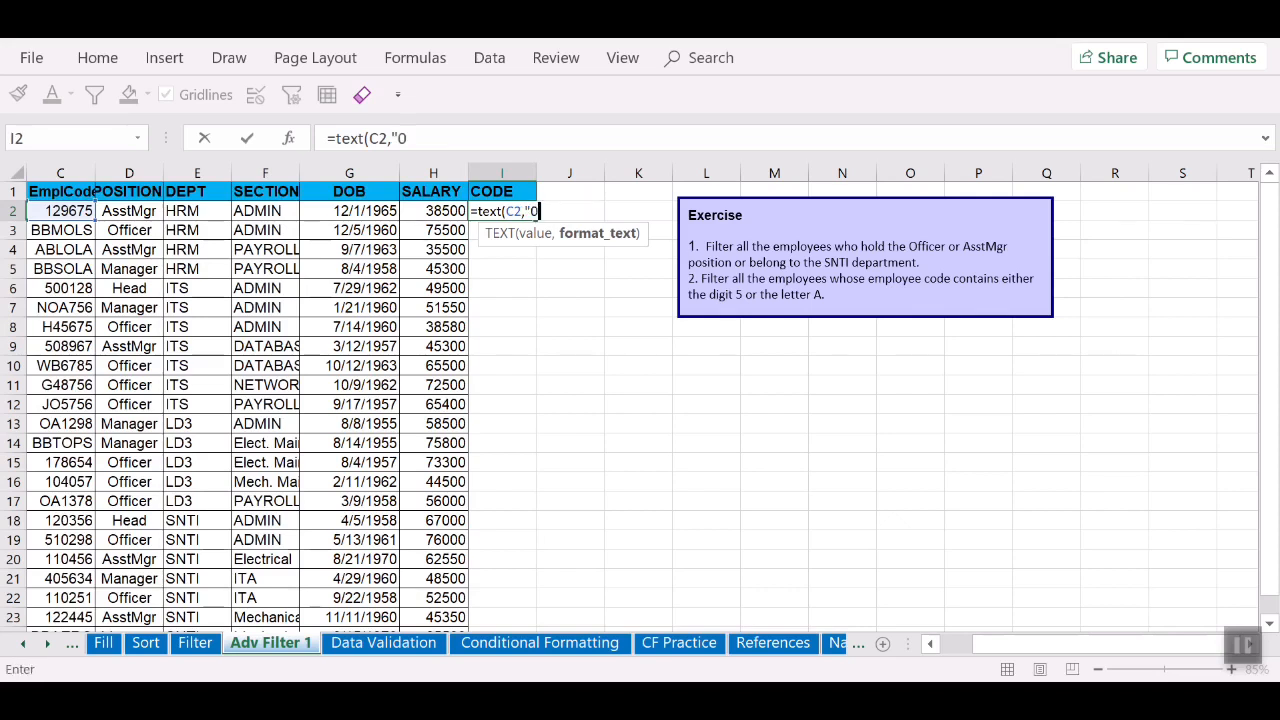
text("))
key(Return)
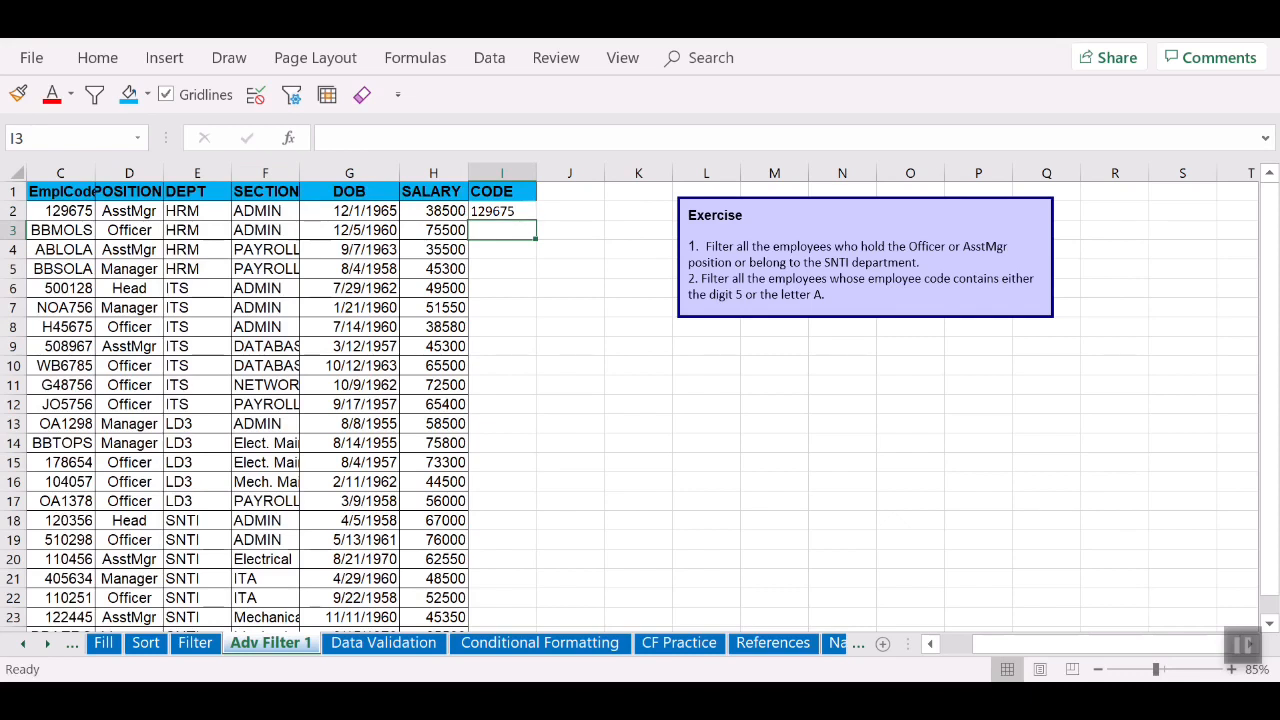
click(502, 211)
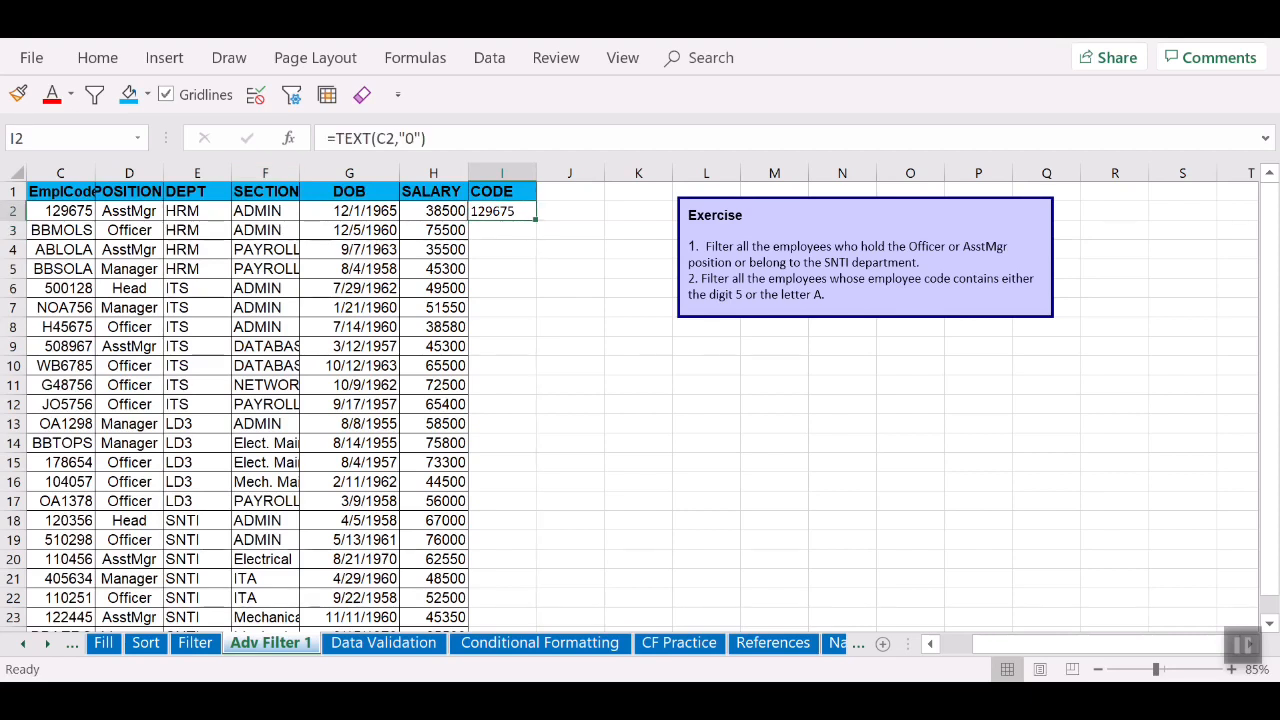
double_click(536, 218)
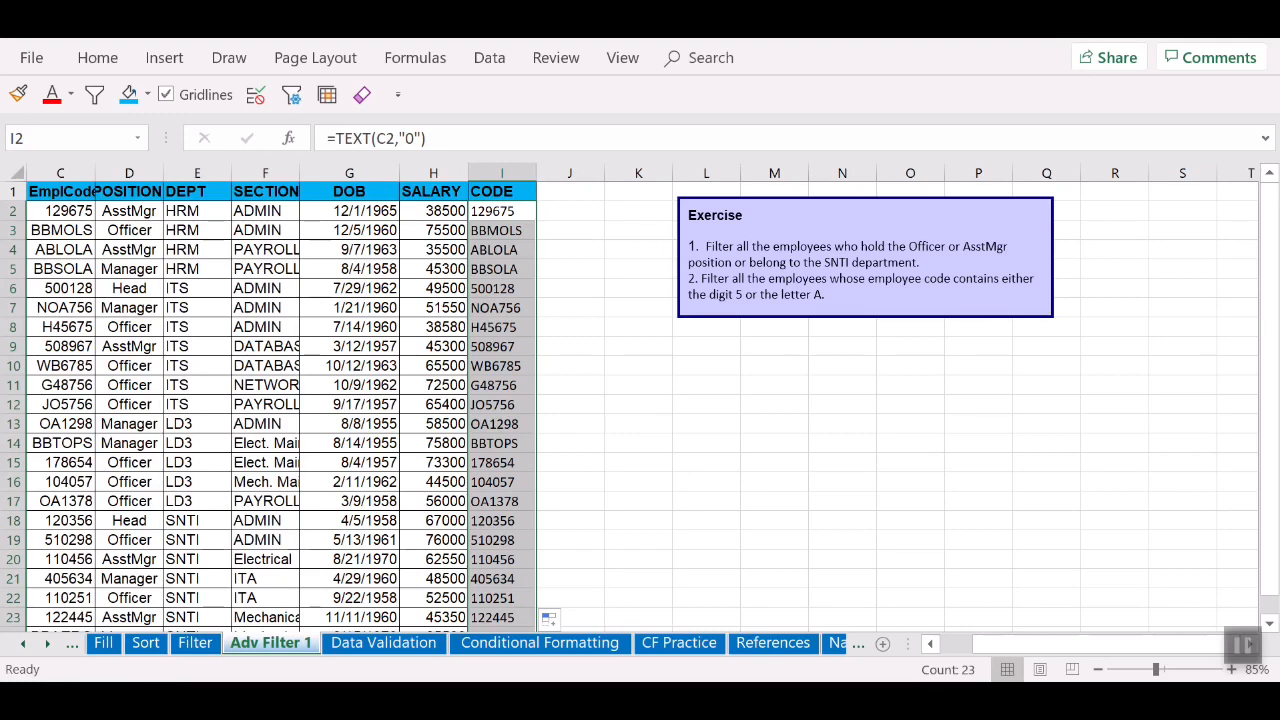
drag(1042, 644, 1008, 644)
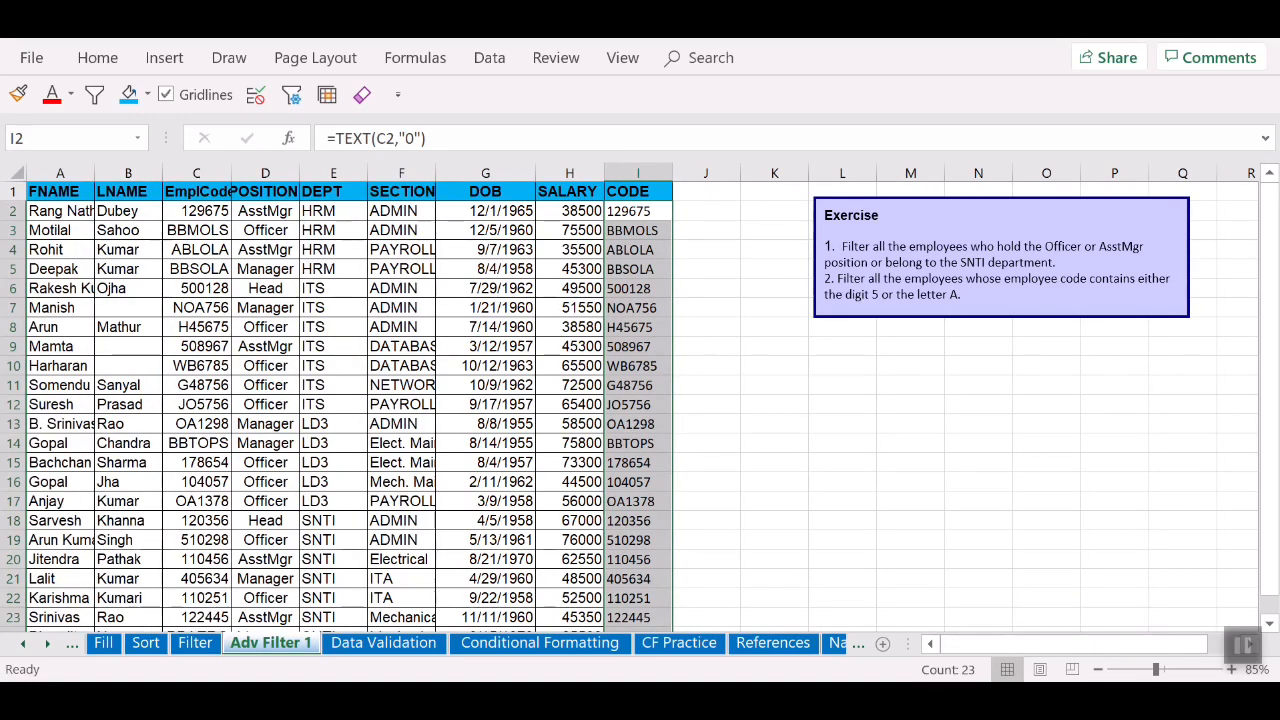
Step: Copy the header row FNAME through CODE to K9
drag(60, 191, 638, 191)
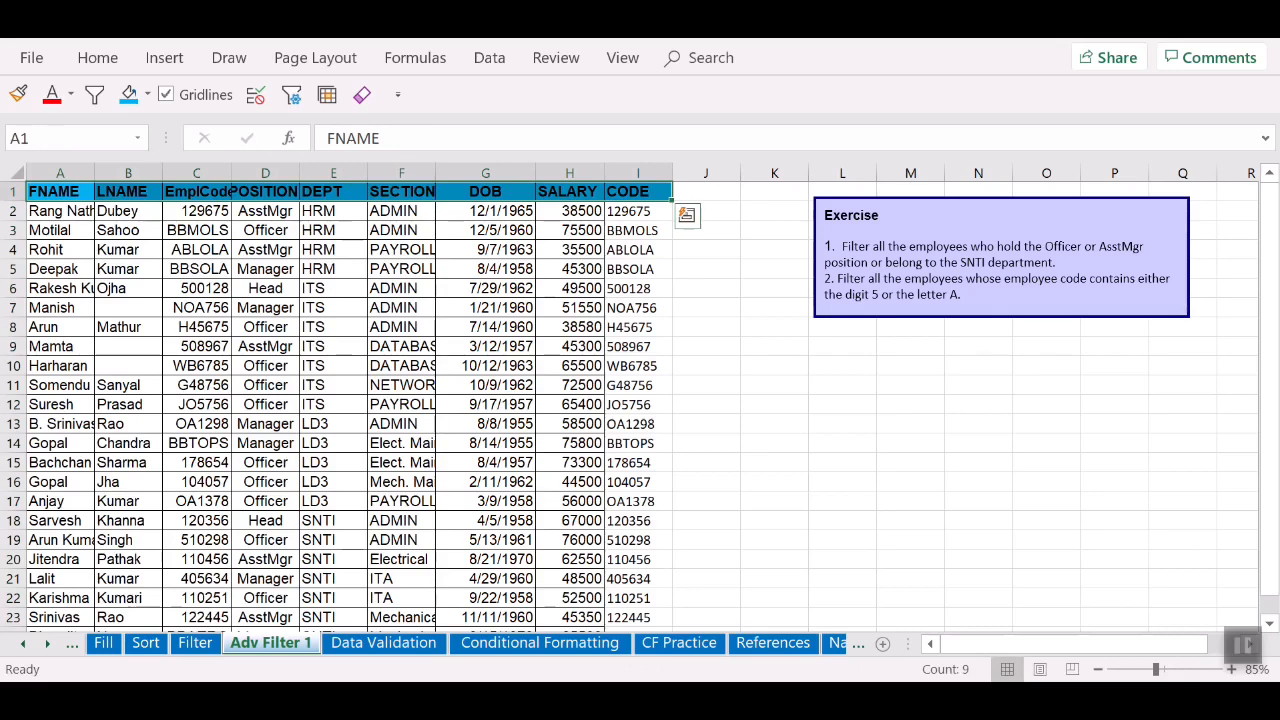
key(ctrl+c)
click(774, 346)
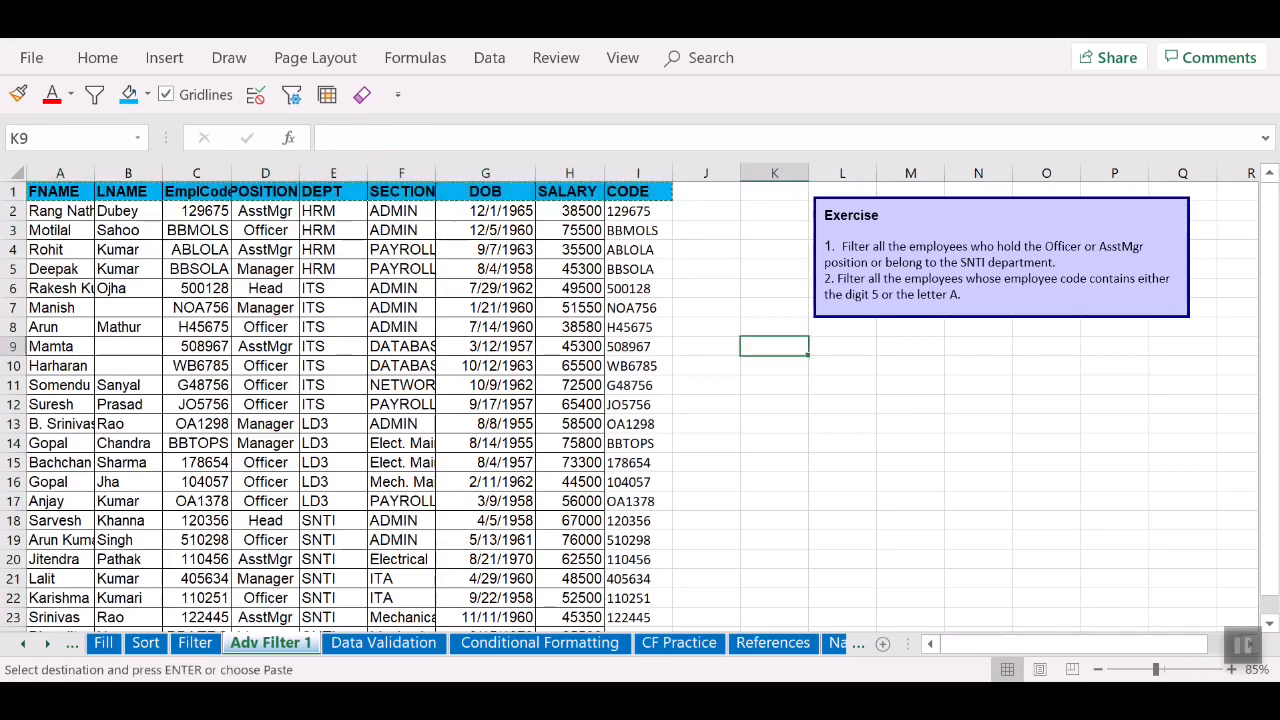
key(ctrl+v)
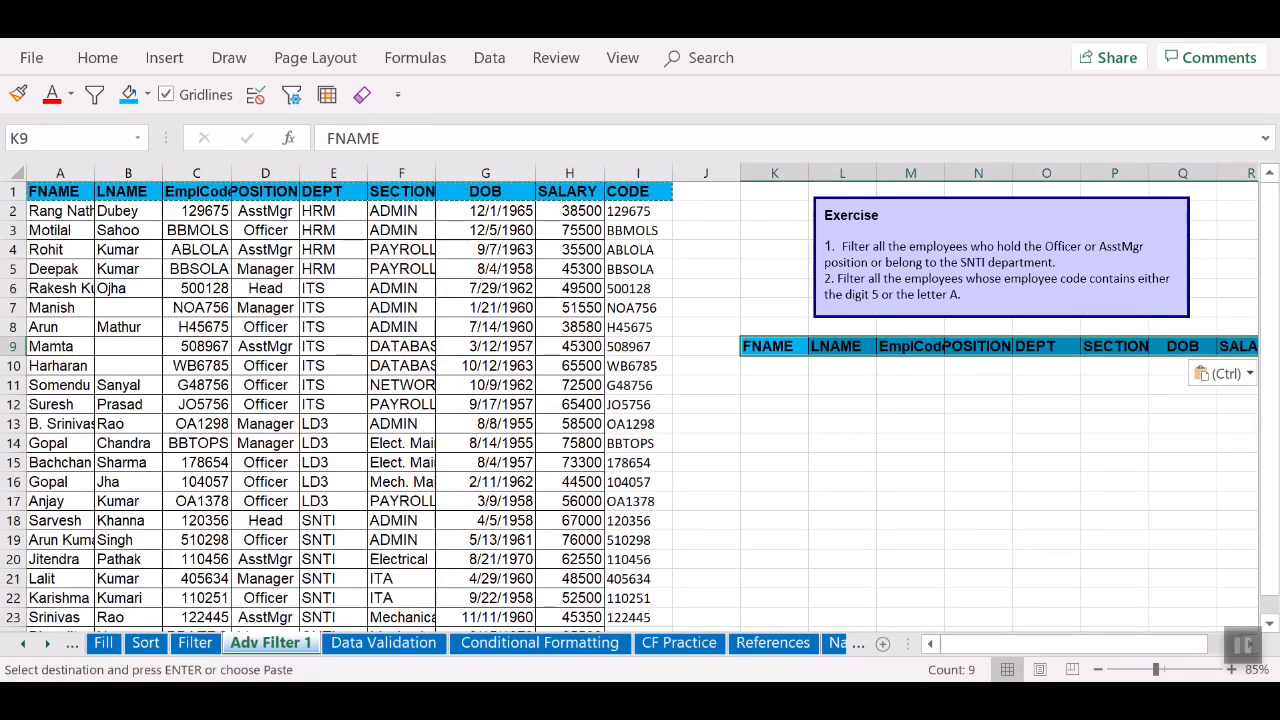
drag(1028, 644, 1062, 644)
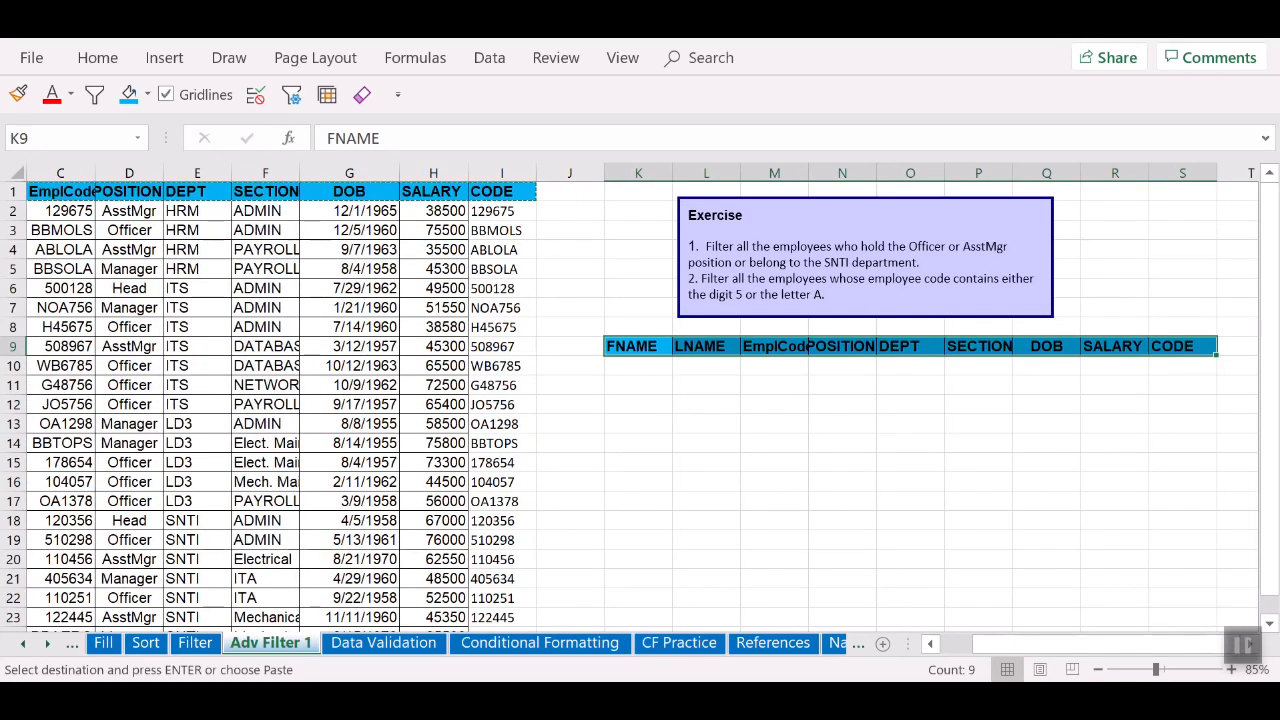
Step: Enter *5* in S10 and *A* in S11 under the CODE criteria header
click(1182, 366)
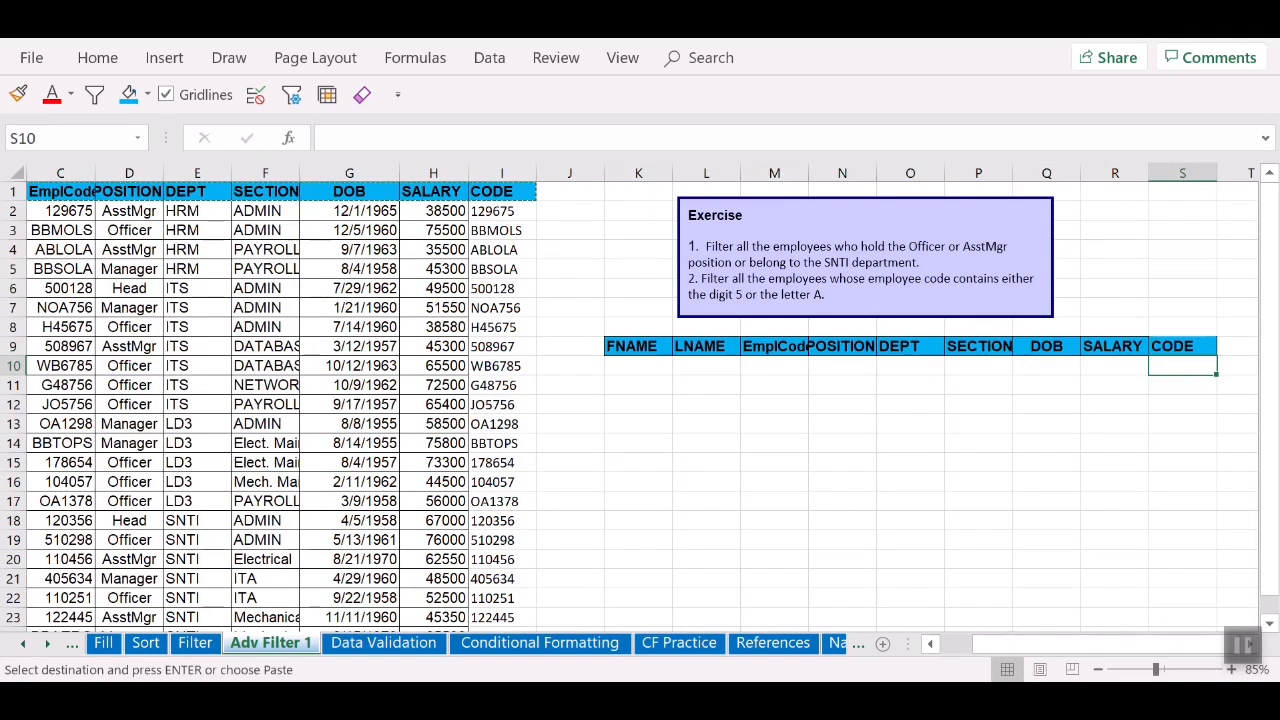
text(*%)
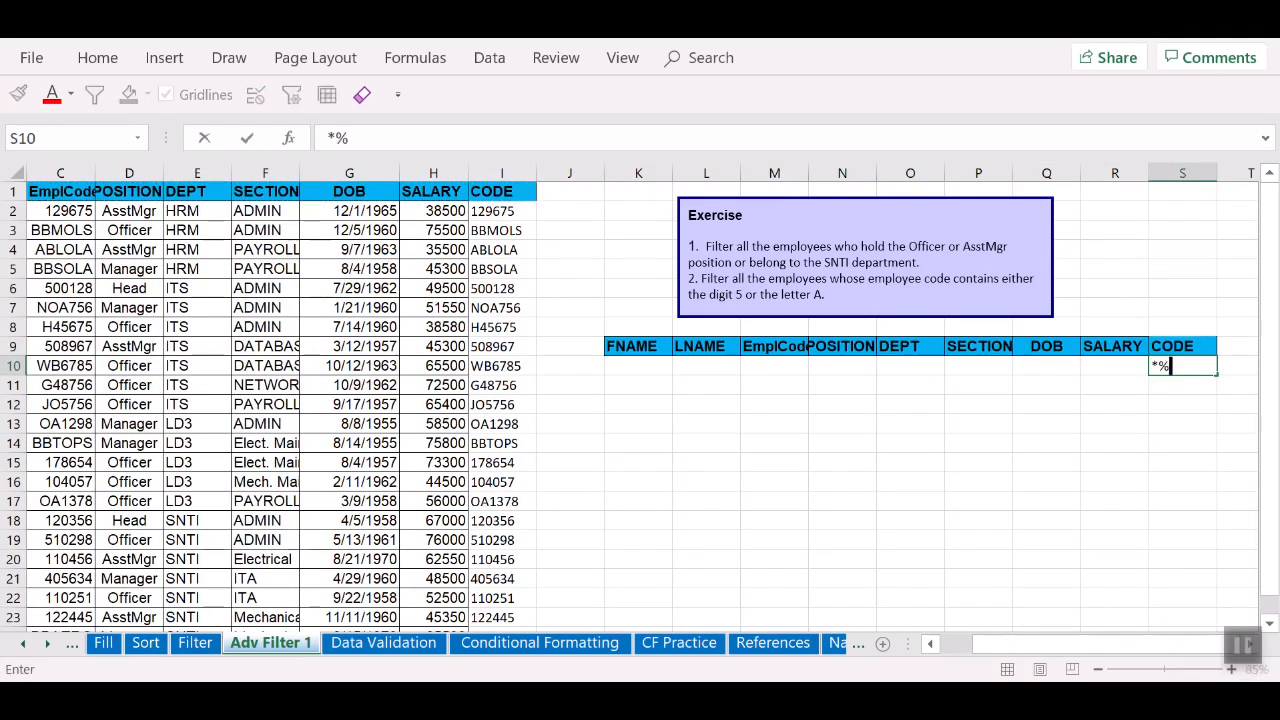
text(")
key(BackSpace)
key(BackSpace)
text(5*)
key(Return)
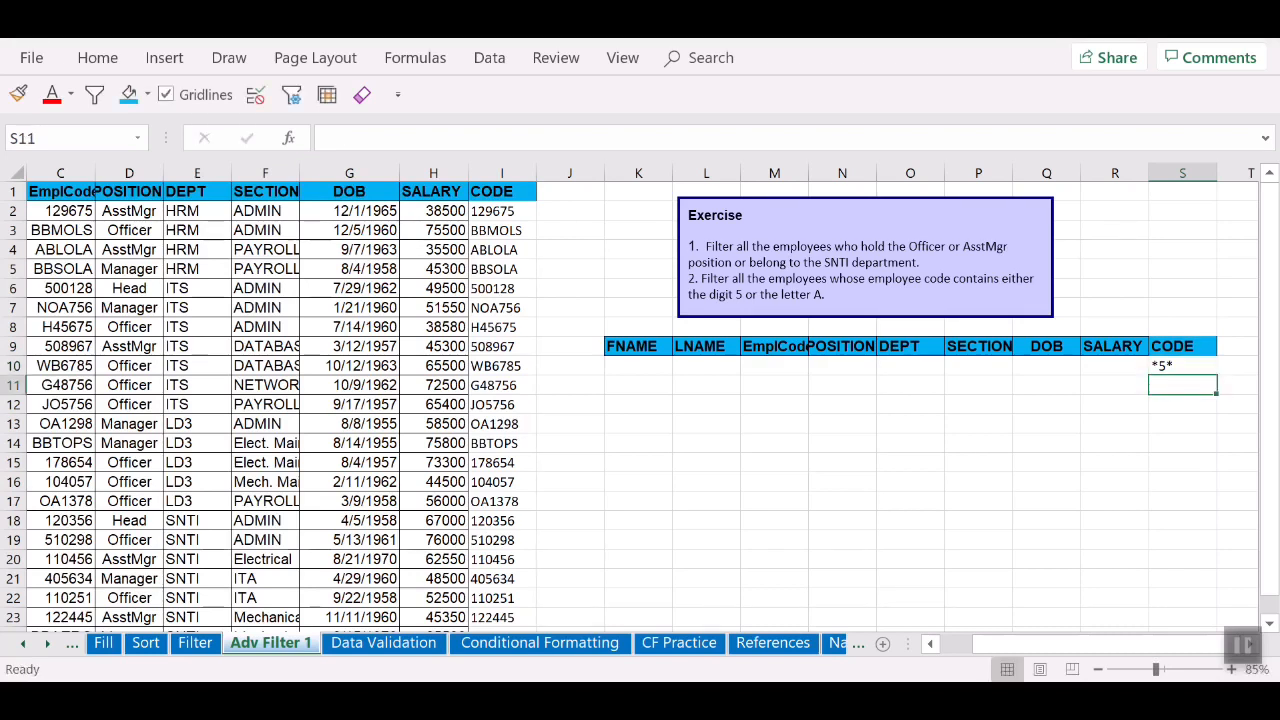
text(*A)
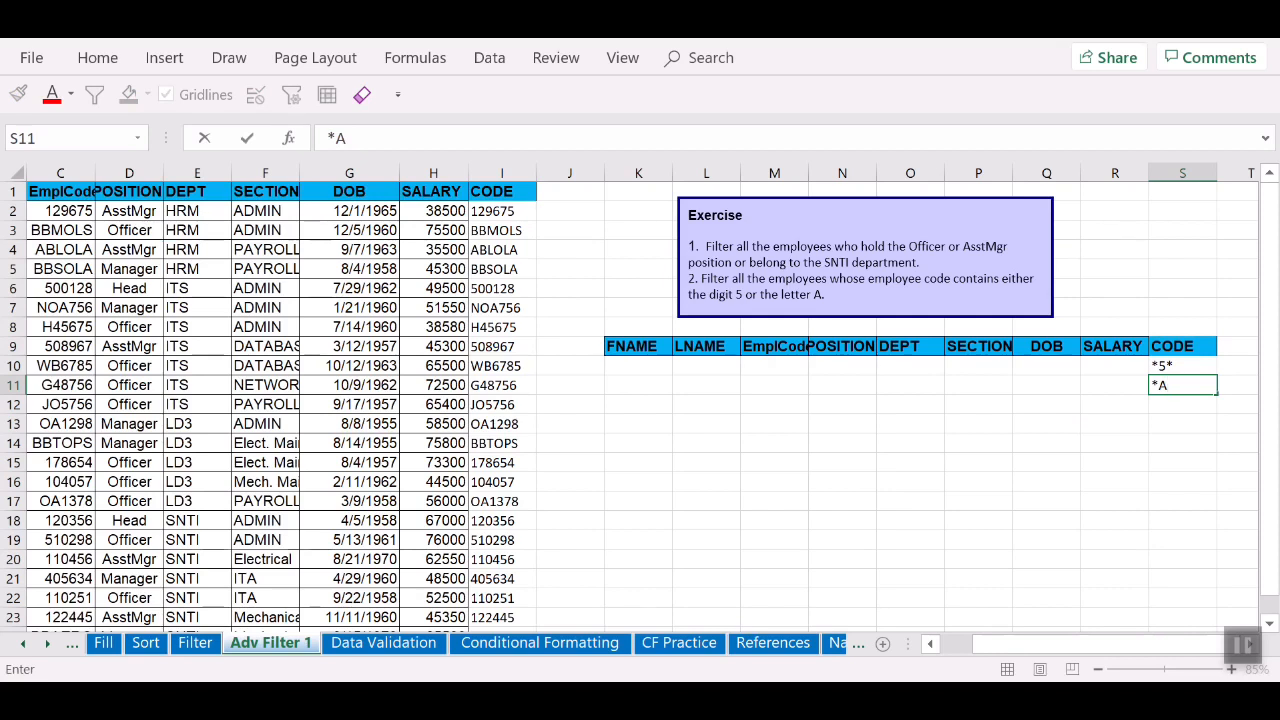
text(*)
click(1115, 424)
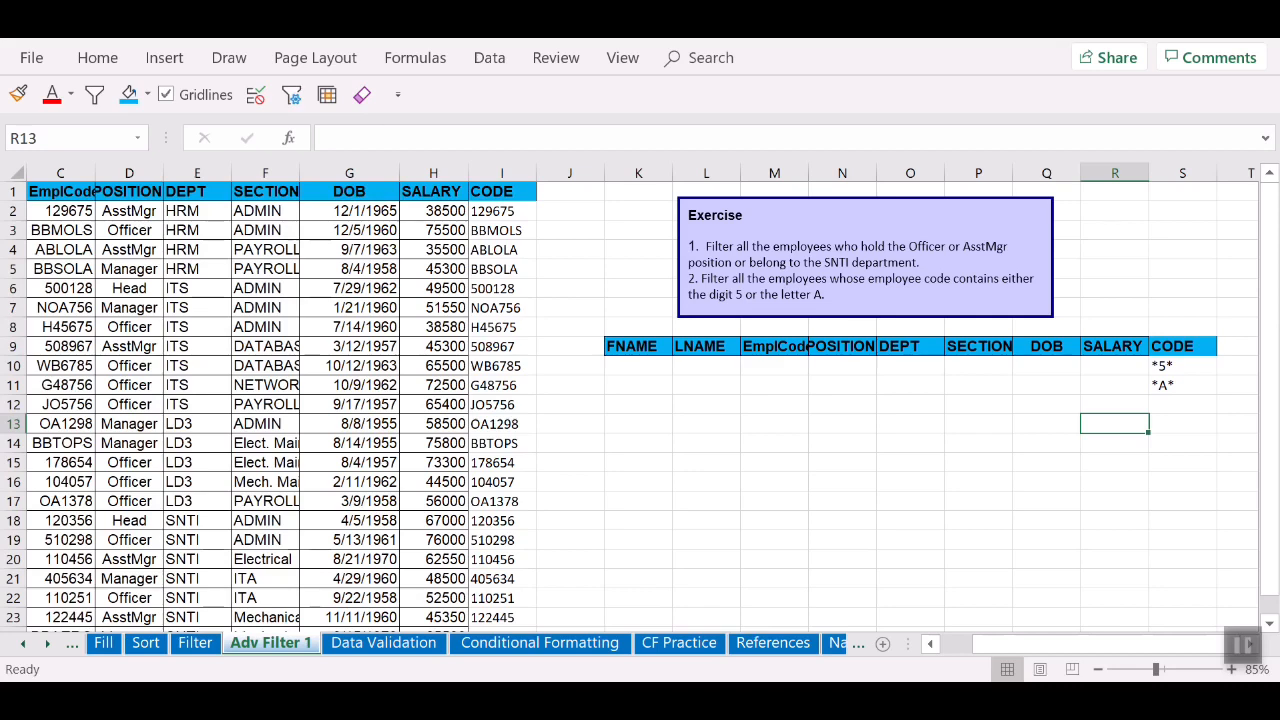
click(349, 211)
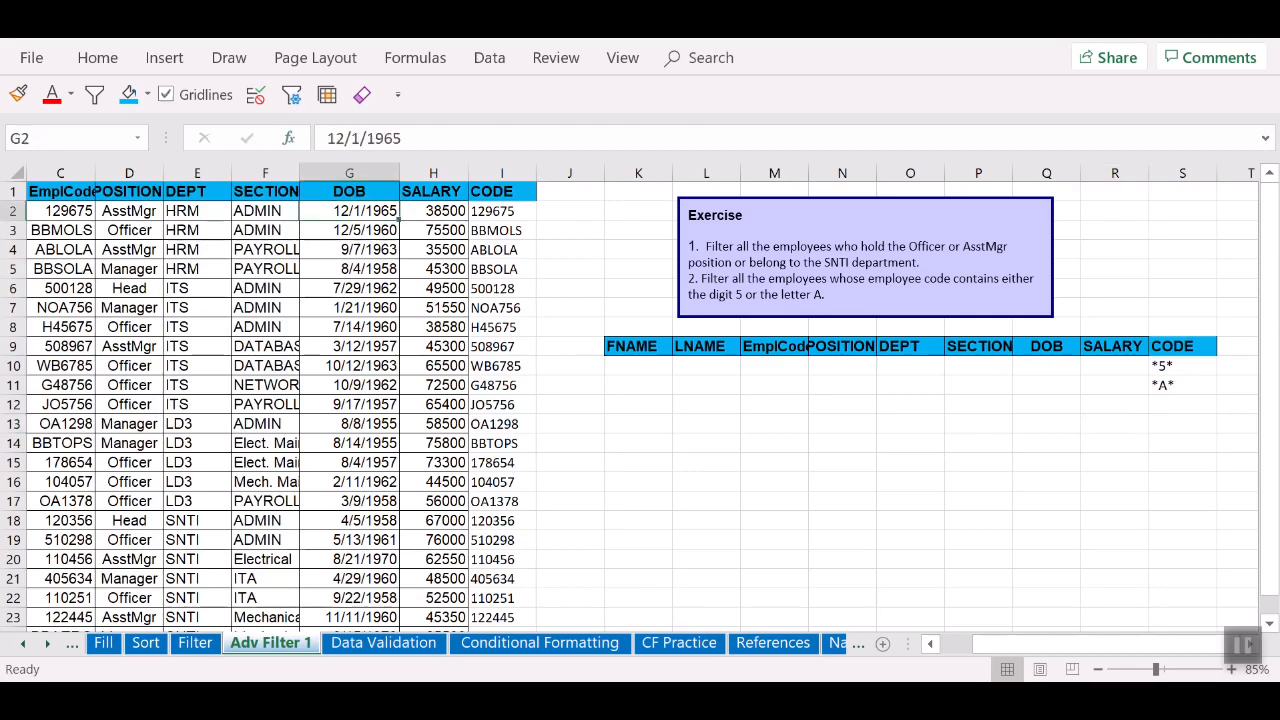
Step: Run Advanced Filter with criteria range K9:S11, copying matching records to K13
click(291, 94)
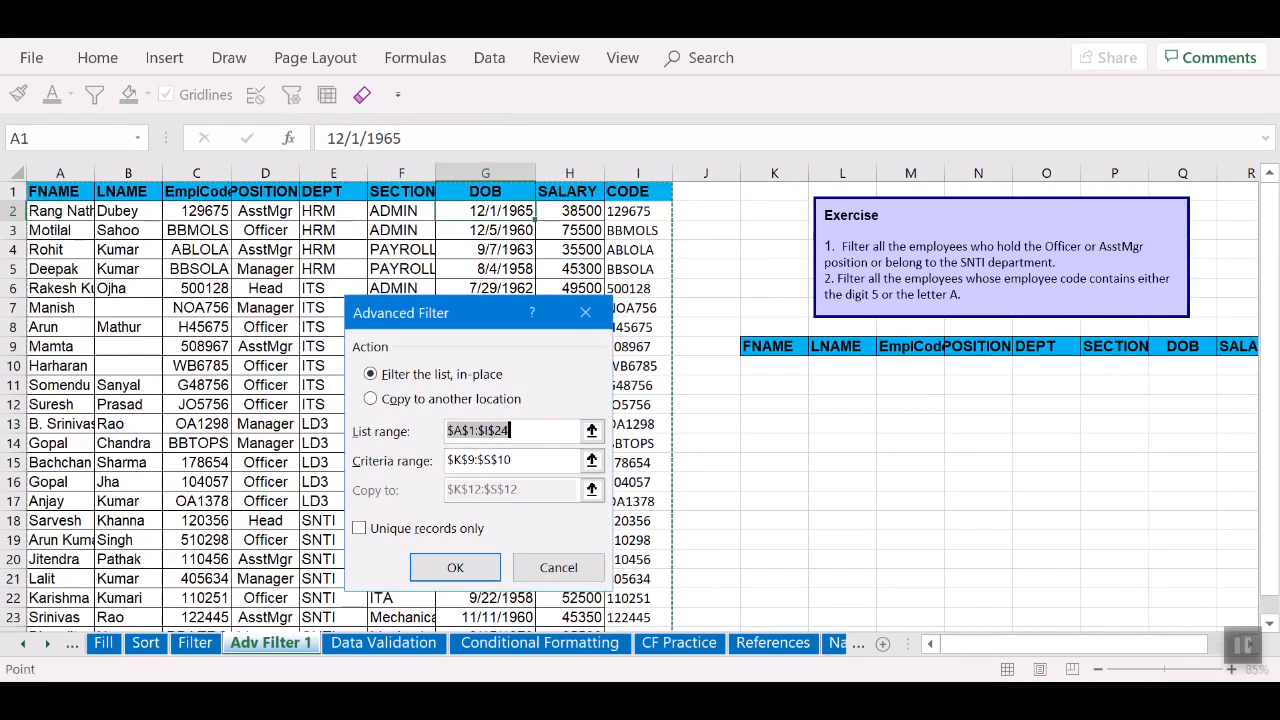
click(372, 399)
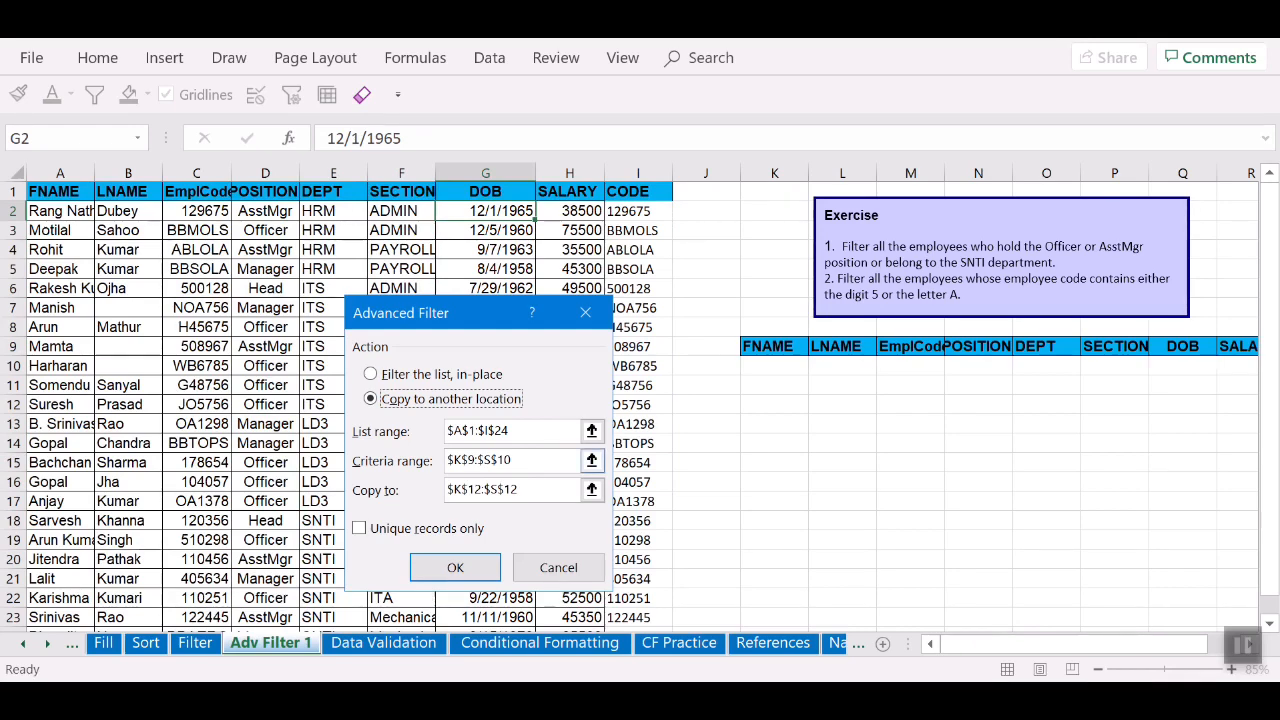
click(592, 461)
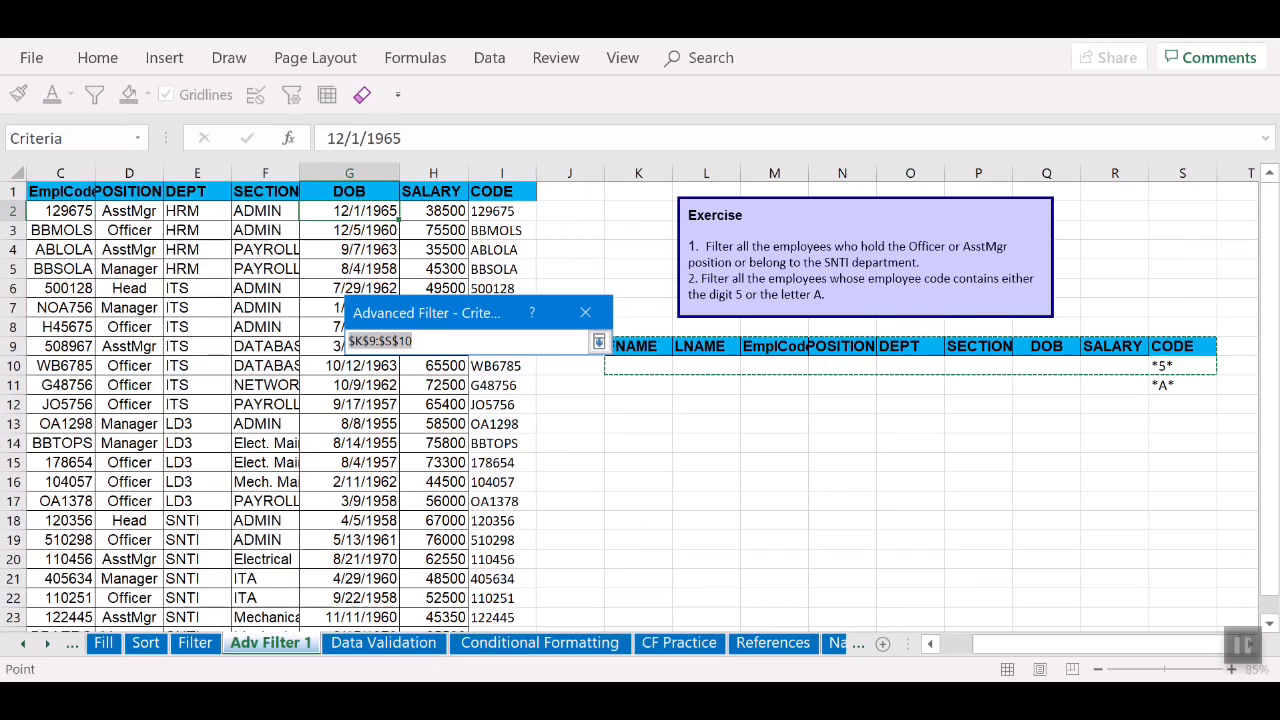
drag(640, 347, 1185, 385)
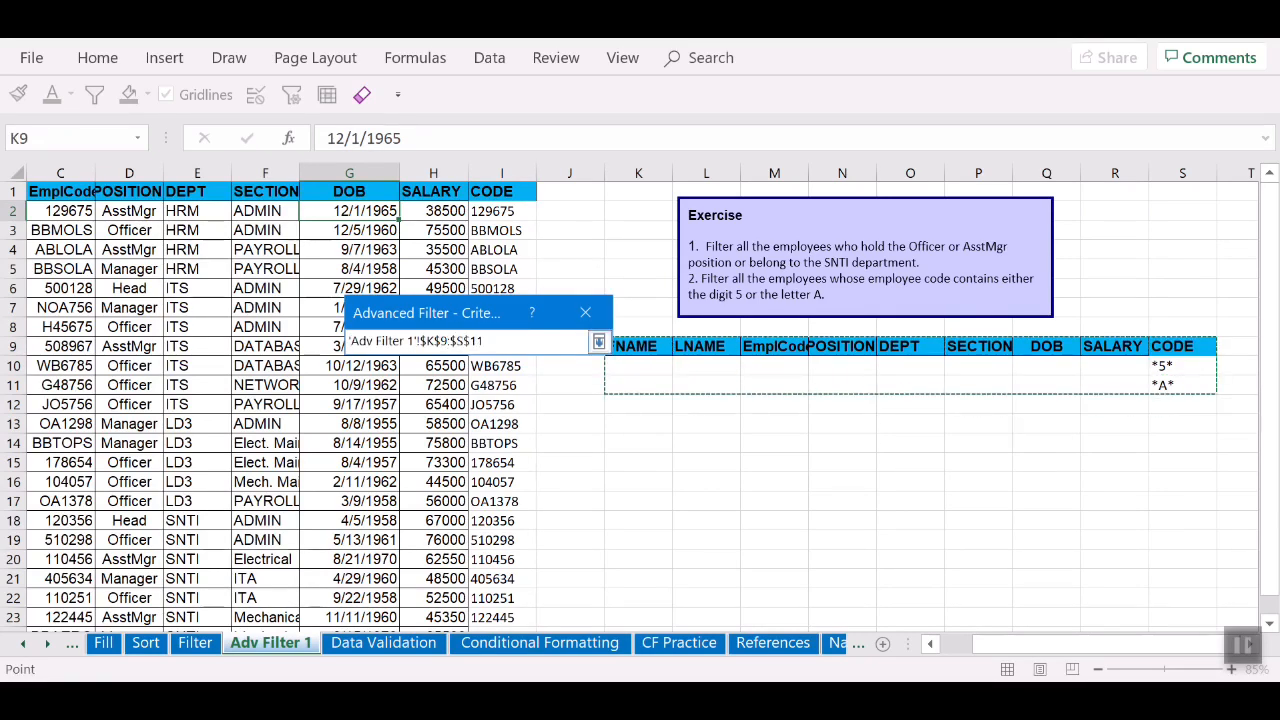
click(598, 341)
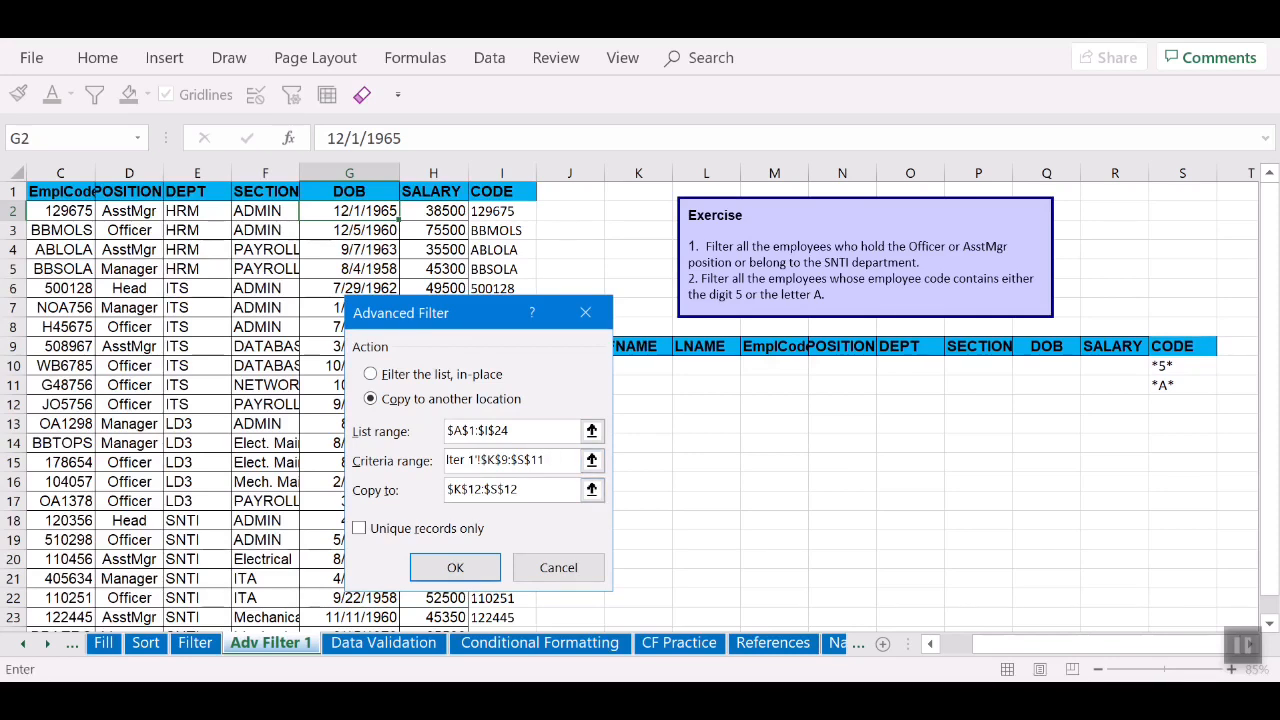
click(591, 489)
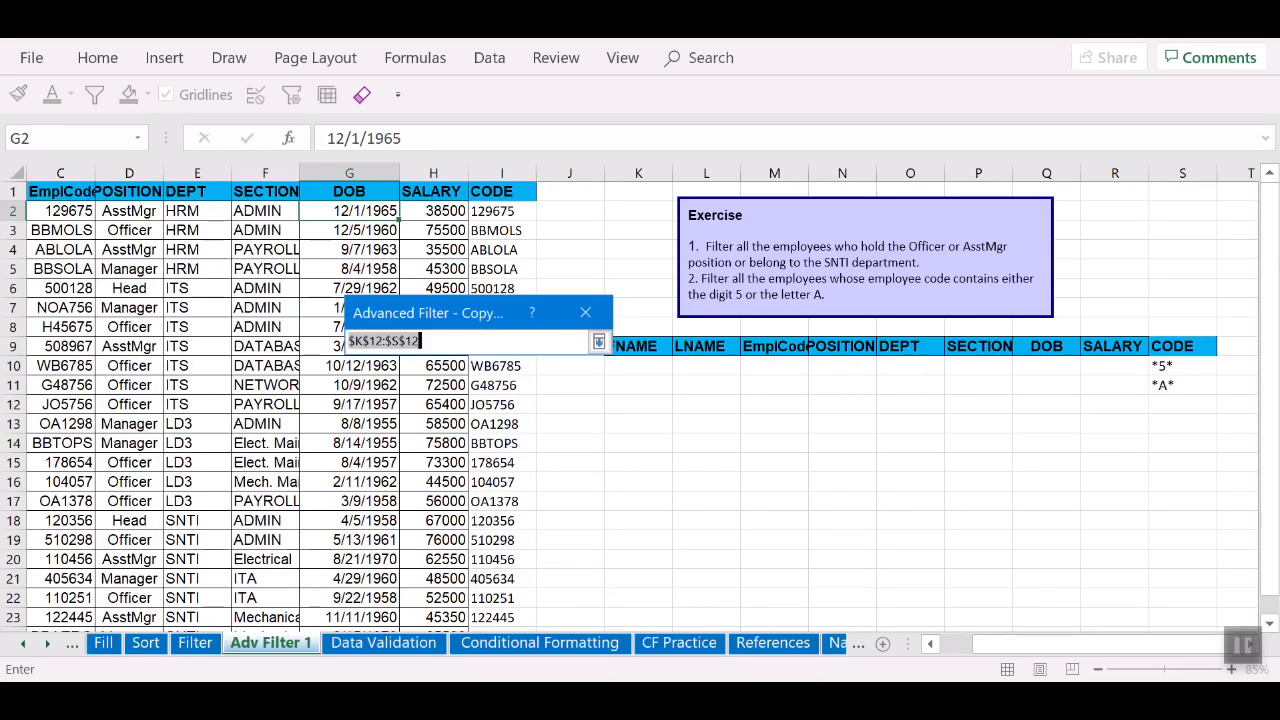
click(638, 424)
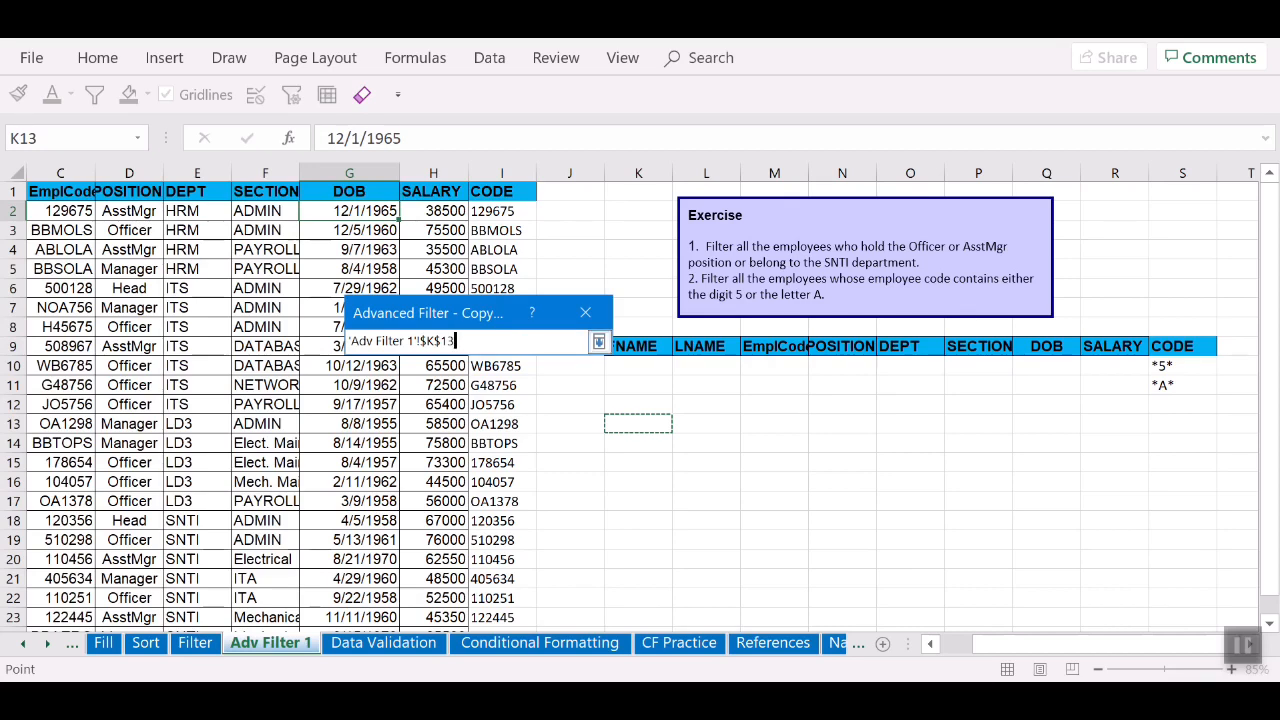
click(598, 341)
key(Return)
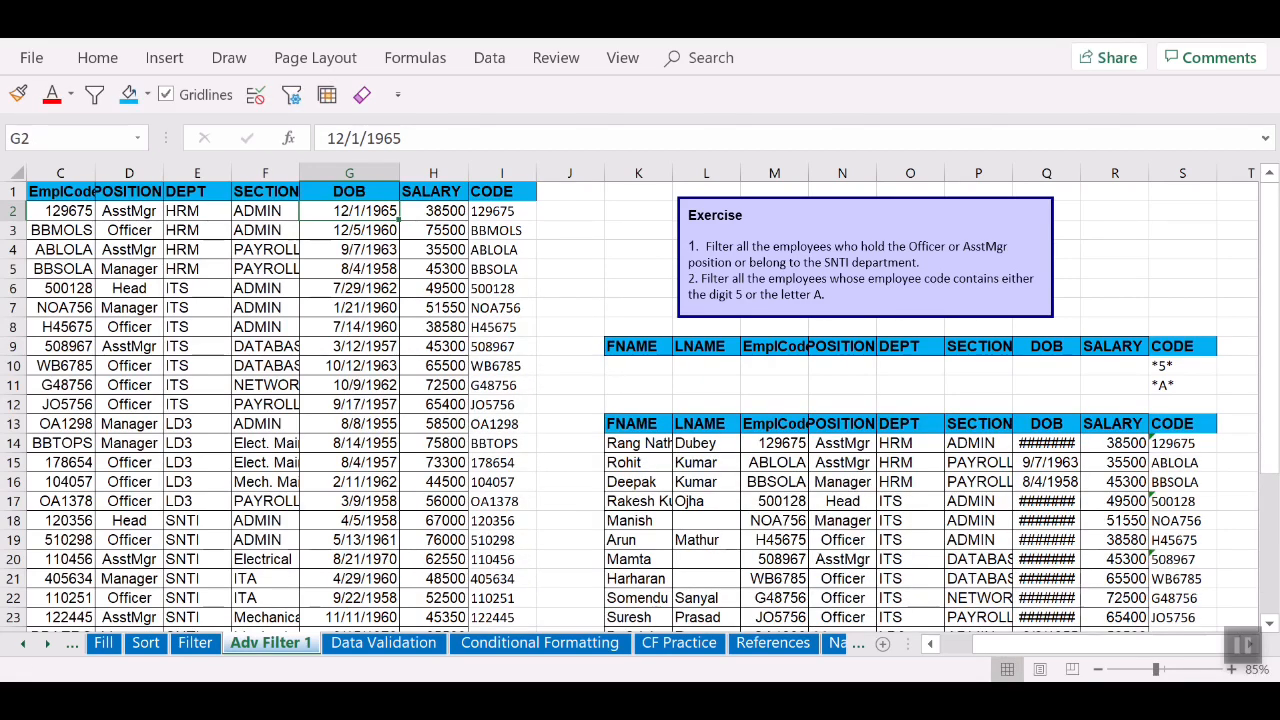
scroll(640, 400, down, 3)
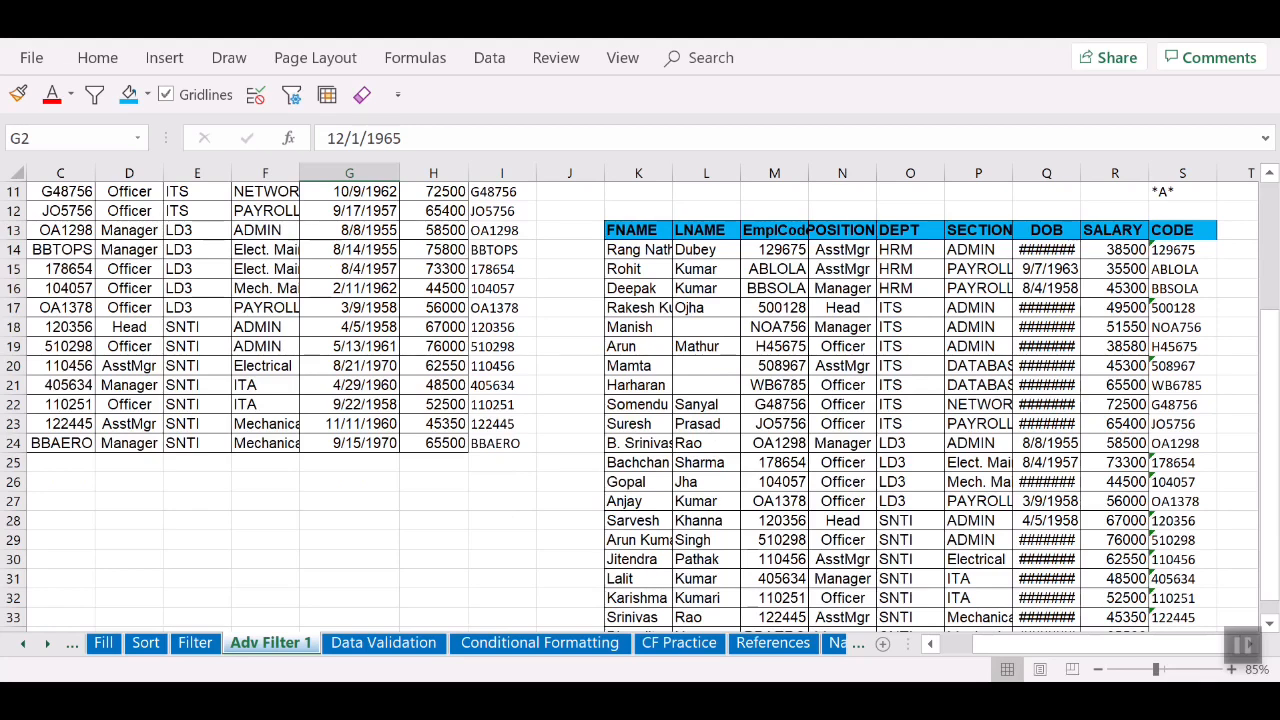
click(775, 250)
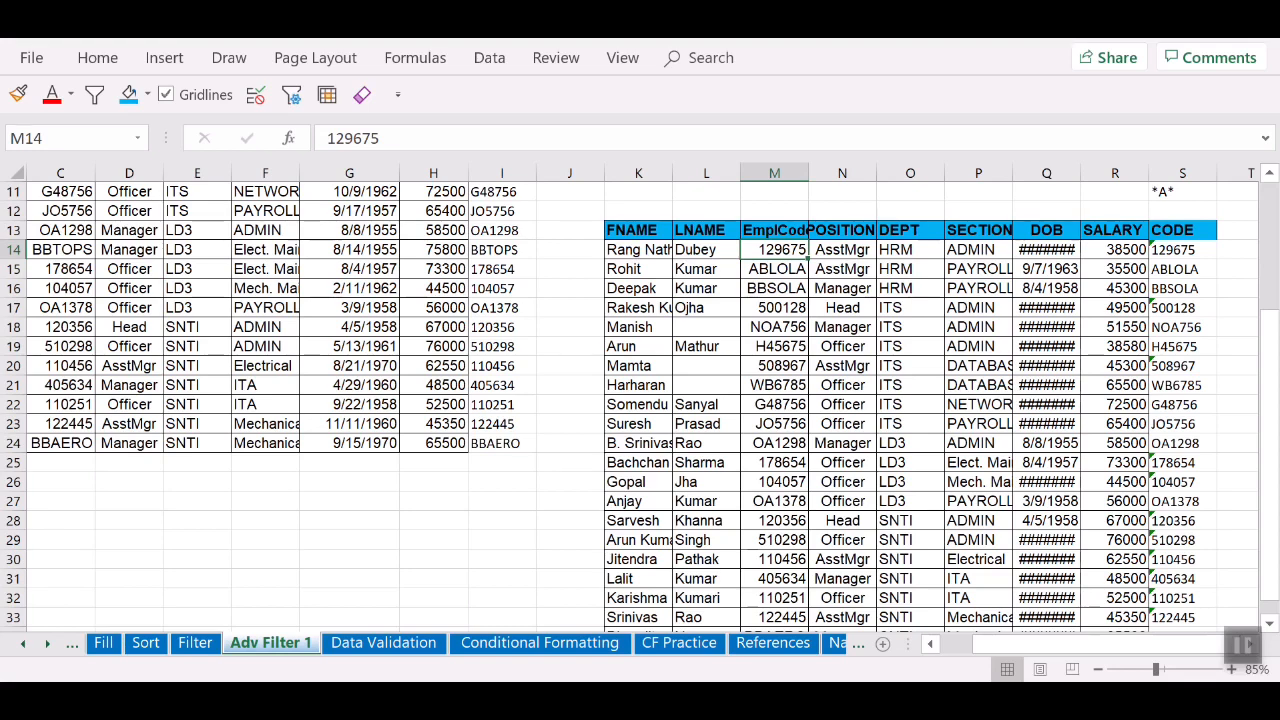
click(775, 269)
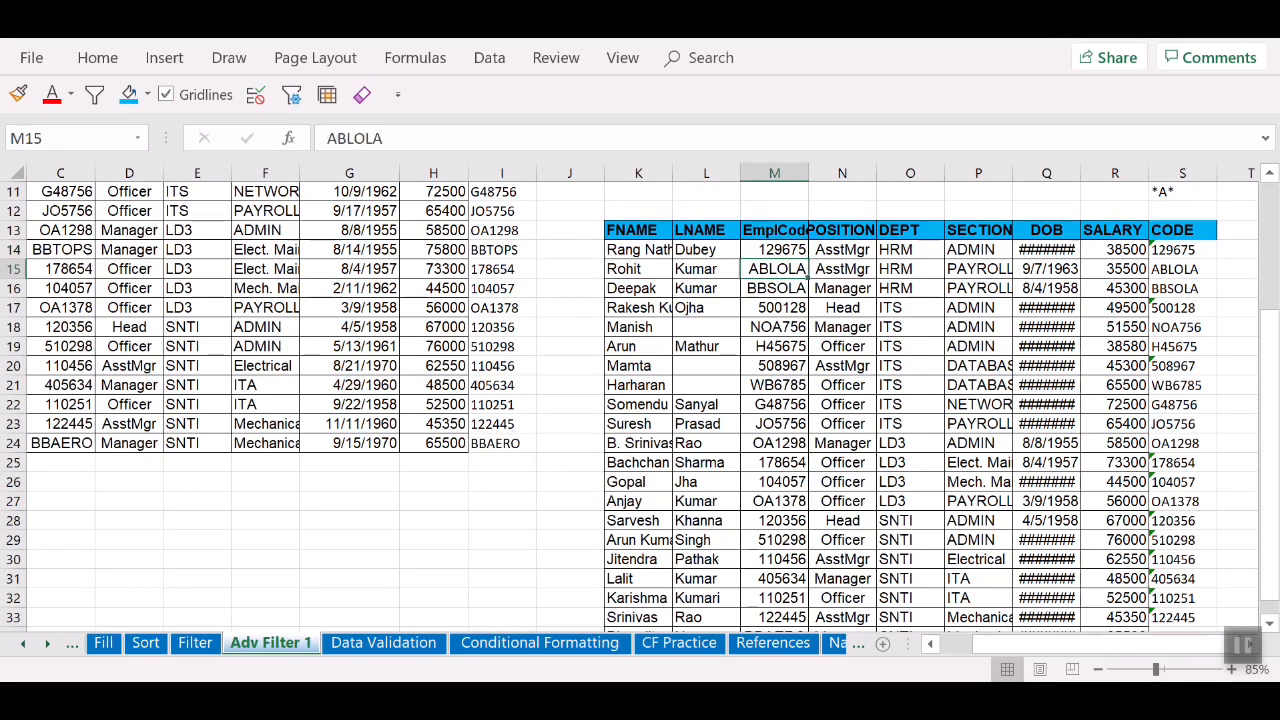
scroll(640, 400, down, 2)
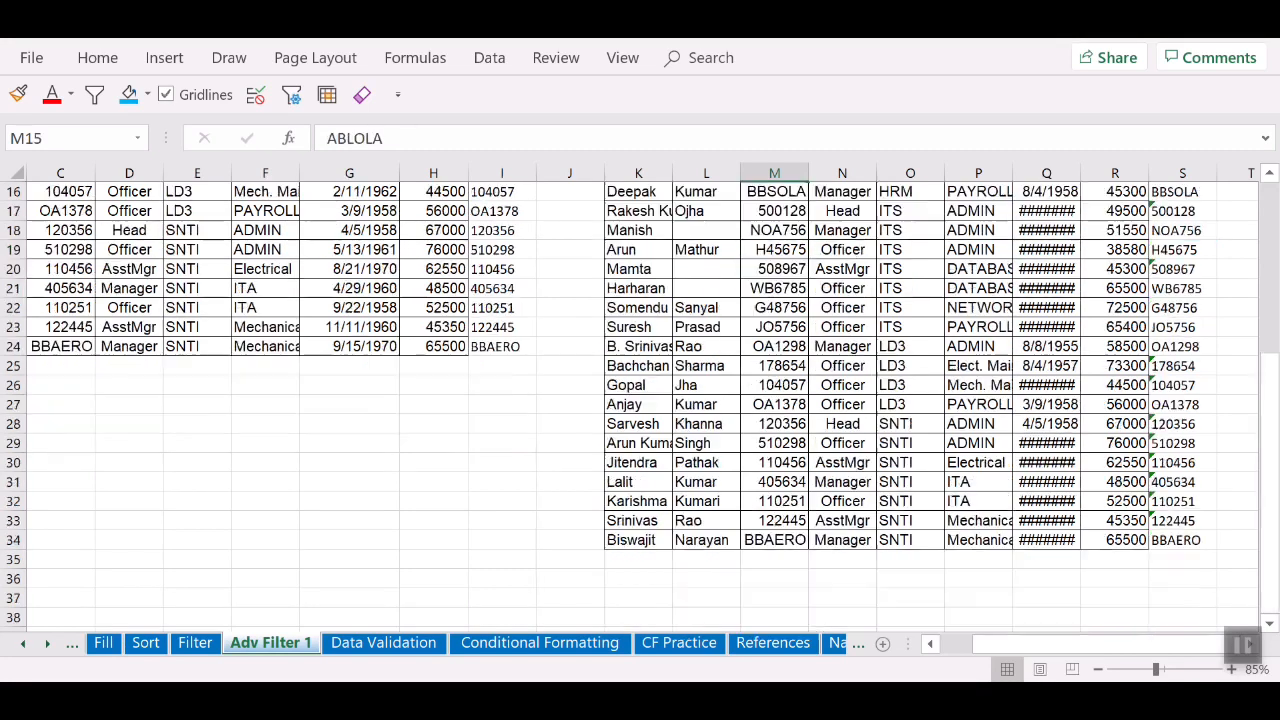
scroll(640, 400, up, 5)
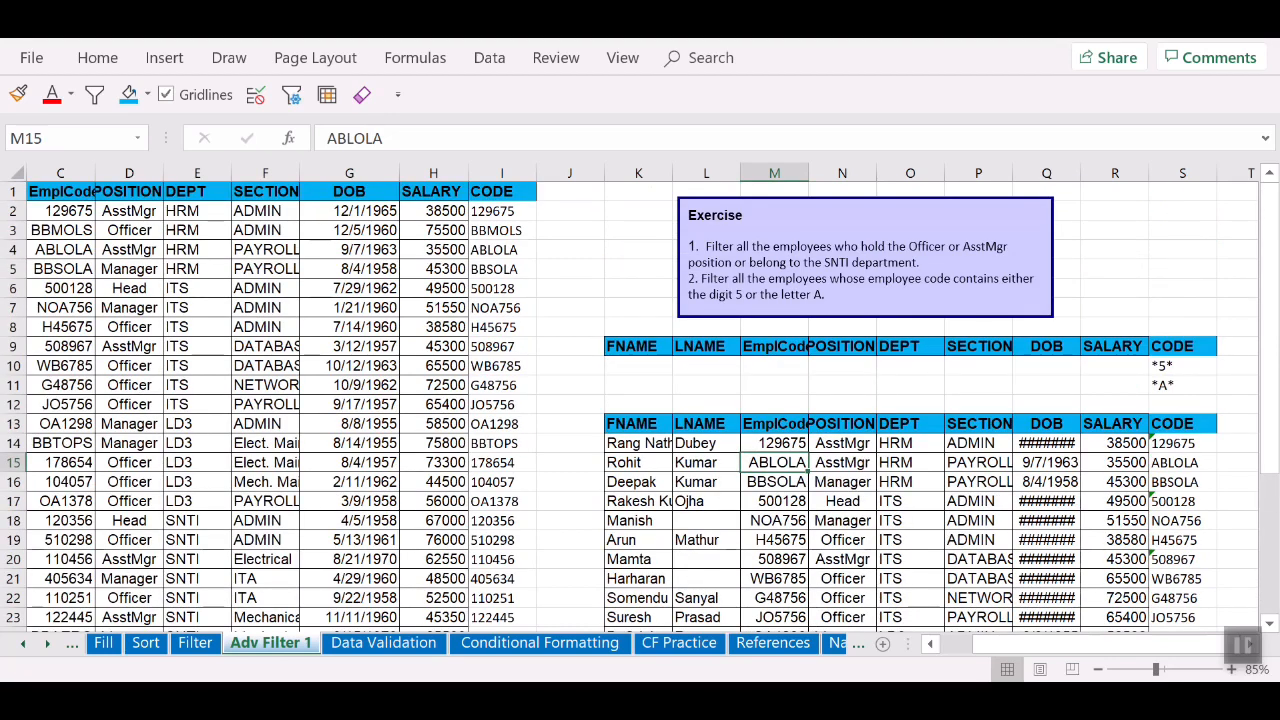